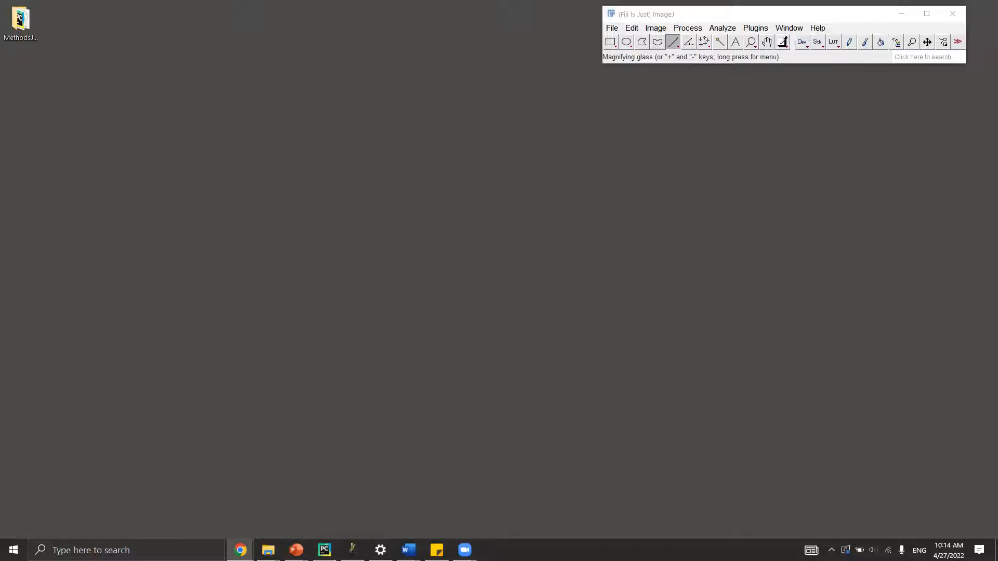
Open the MethodsJ2-main desktop folder and drop MethodsJ2_v1_2_.py onto Fiji to load it in the Script Editor.
left_click(21, 21)
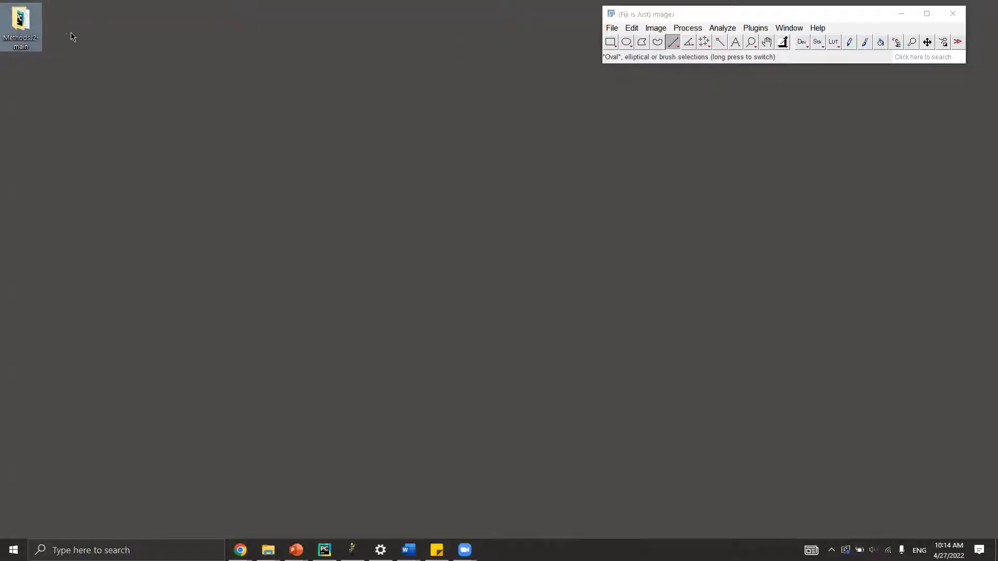
double_click(15, 26)
double_click(24, 23)
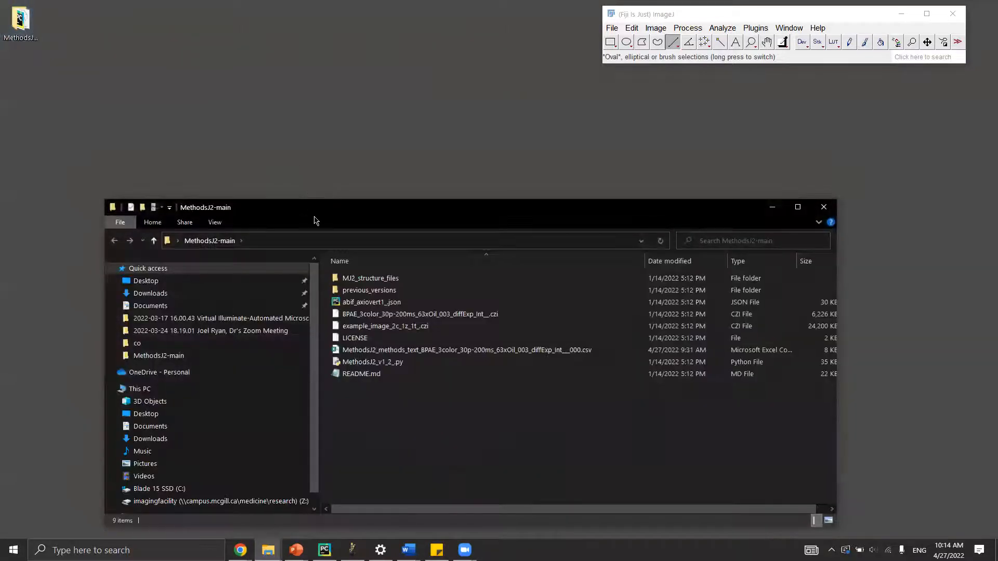
left_click_drag(286, 208, 203, 135)
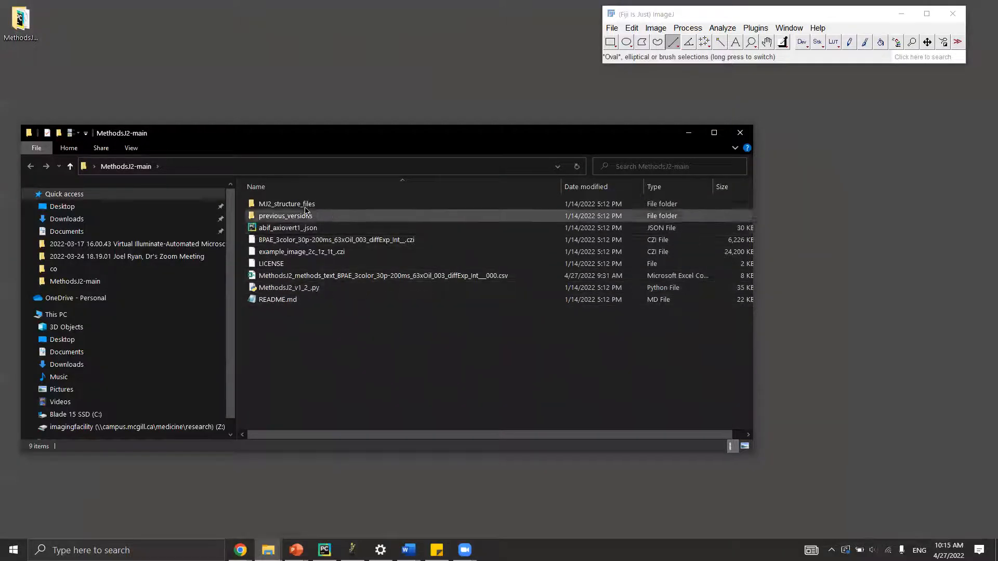
left_click(348, 289)
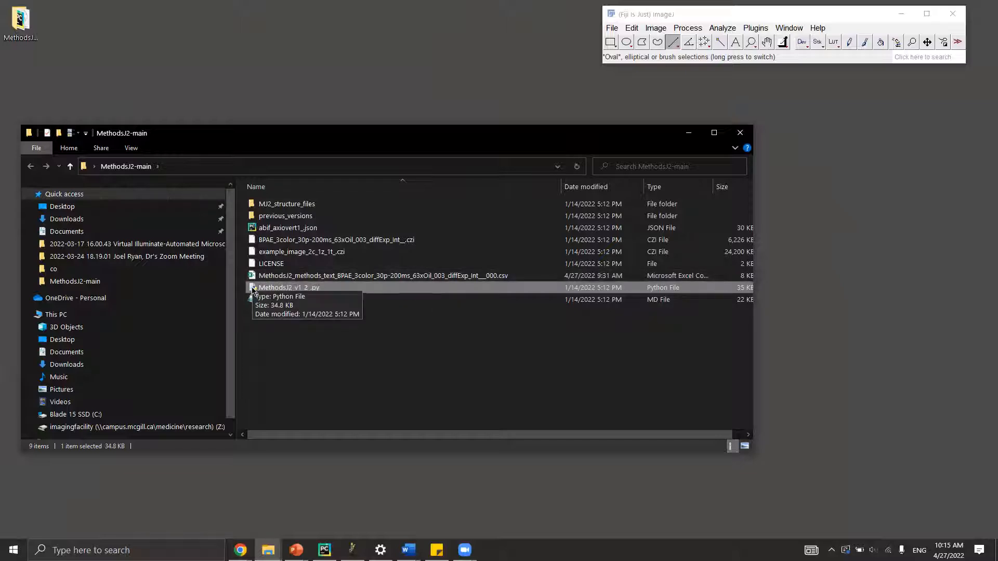
left_click_drag(254, 290, 689, 58)
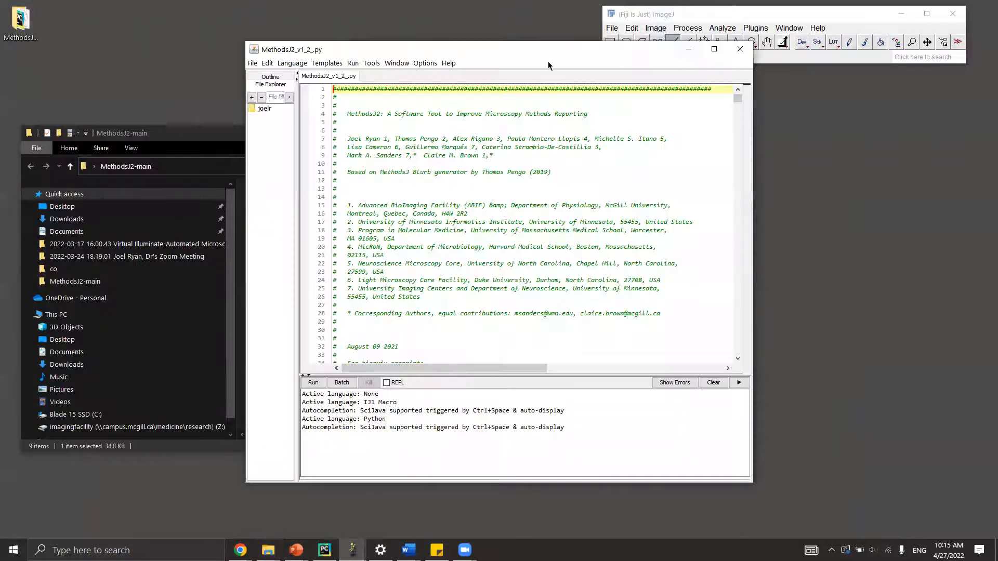
Close the error console and scroll through the MethodsJ2 script.
left_click_drag(554, 46, 512, 45)
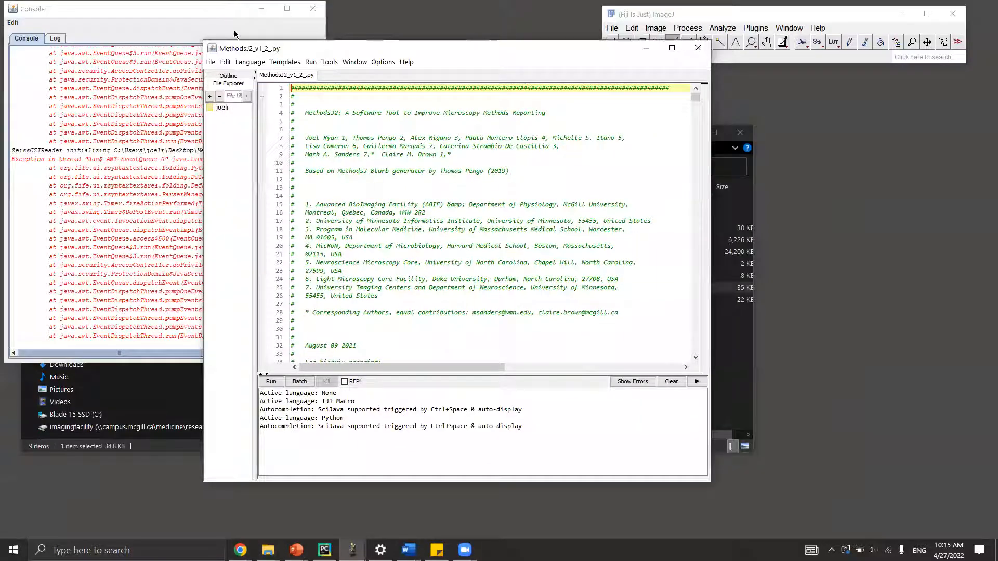
left_click_drag(222, 13, 228, 22)
left_click(540, 52)
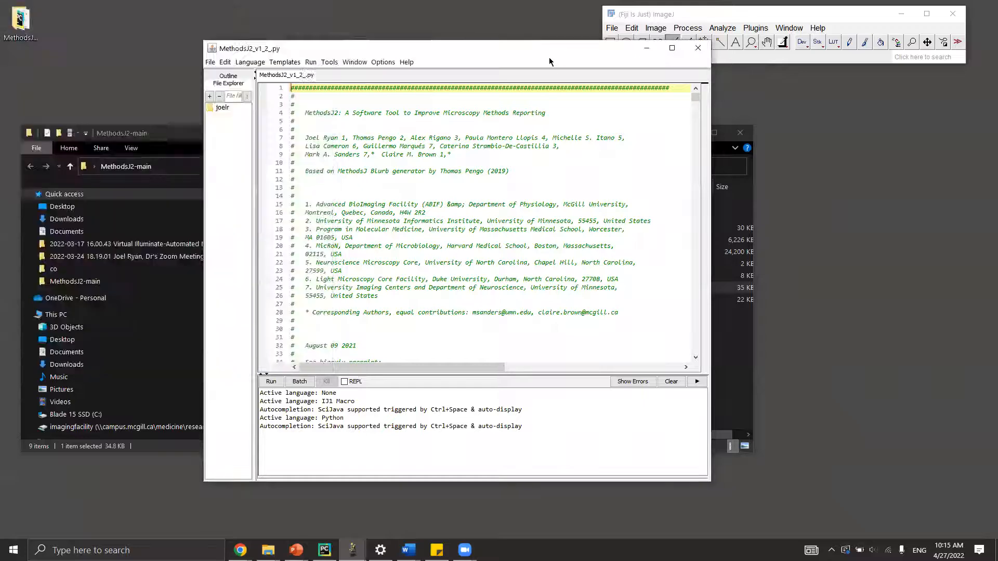
left_click_drag(540, 49, 418, 13)
scroll(335, 178, "down", 5)
scroll(336, 178, "down", 20)
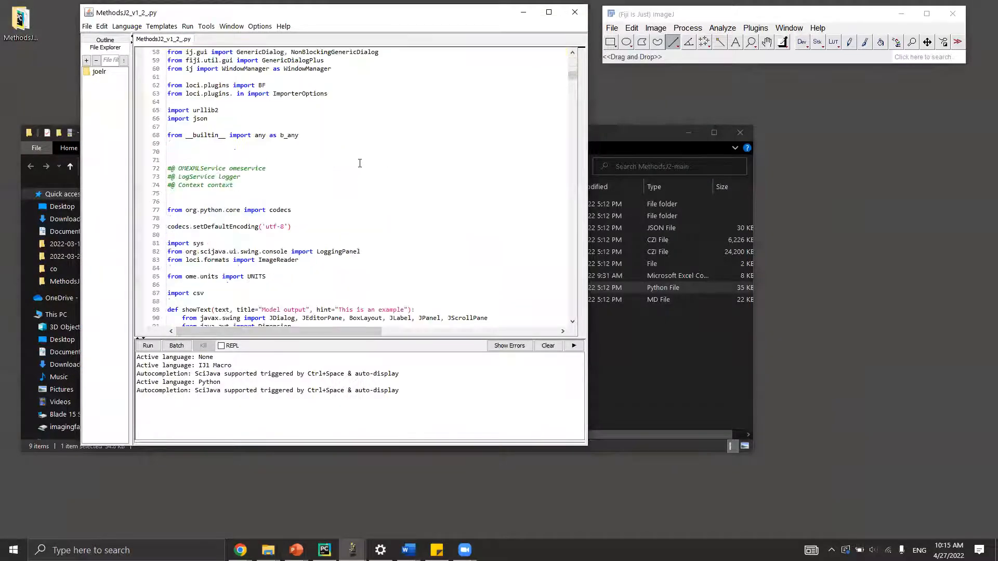
mouse_move(572, 98)
left_mouse_down()
mouse_move(575, 266)
mouse_move(573, 89)
left_mouse_up()
scroll(567, 57, "up", 20)
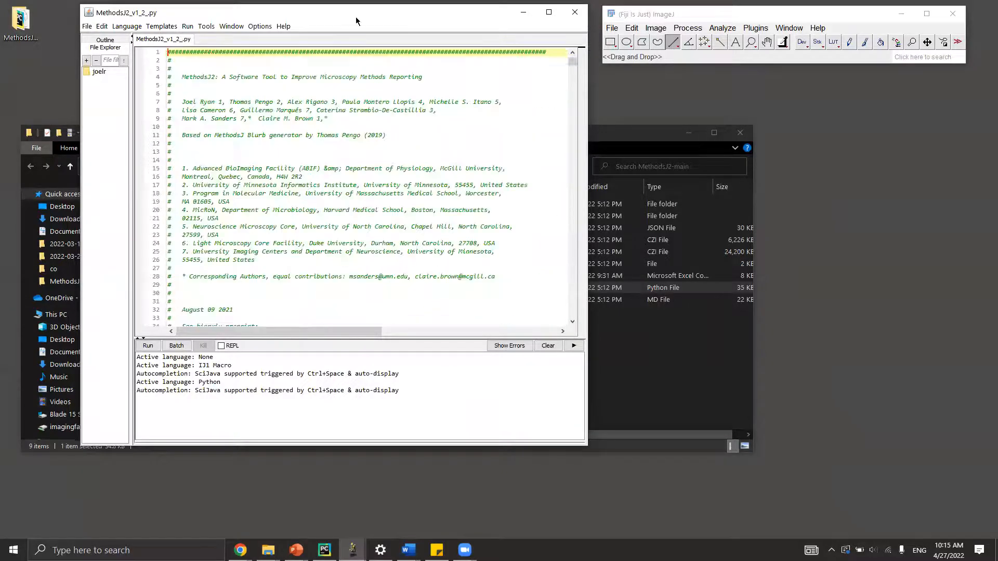
Confirm the script language is Python and minimize File Explorer.
left_click(130, 28)
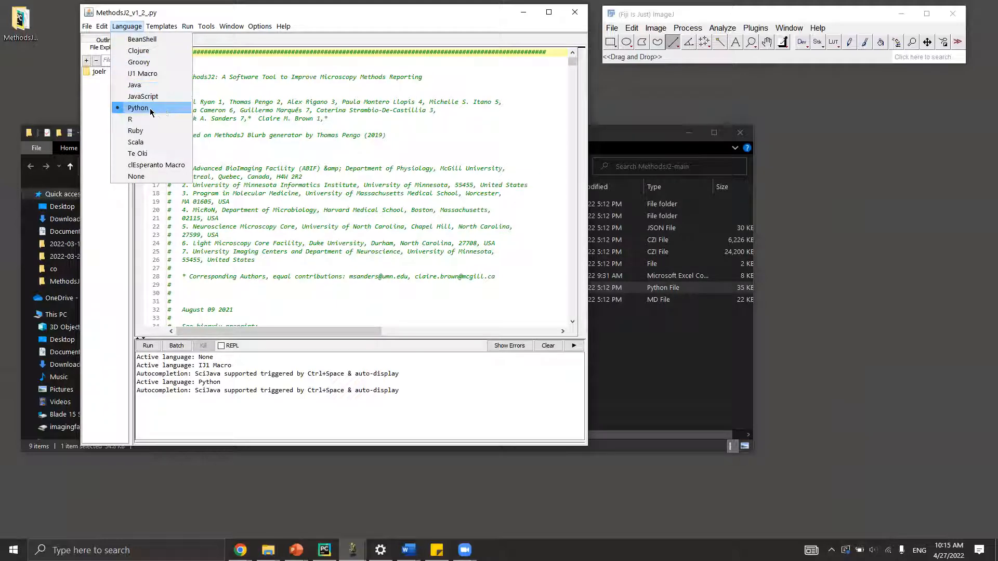
left_click(260, 26)
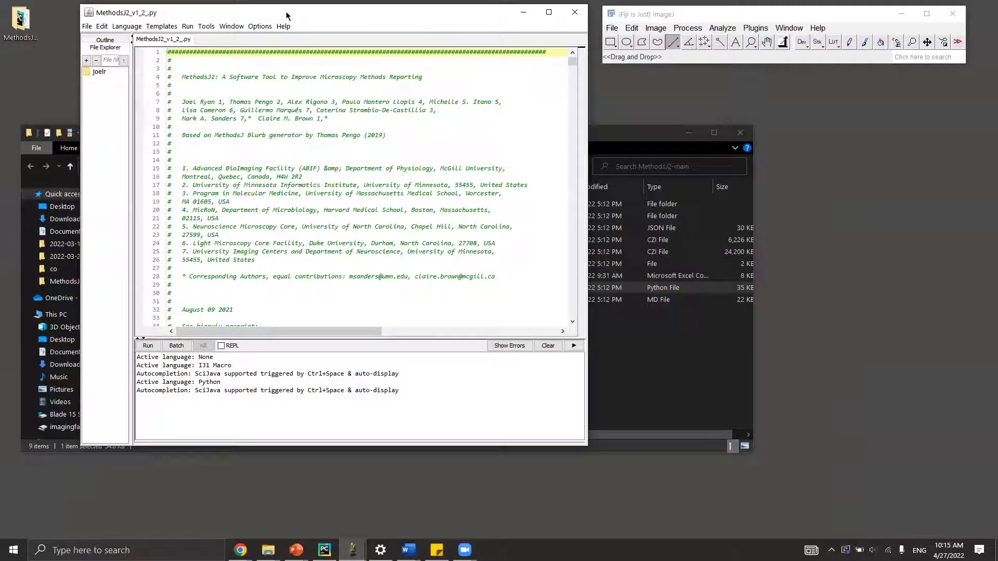
left_click(688, 133)
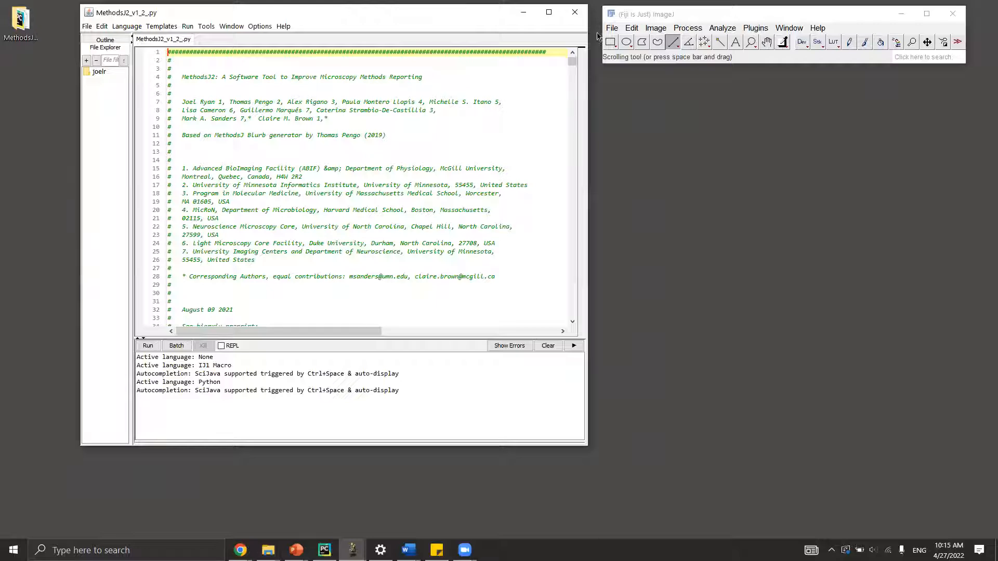
left_click(756, 28)
mouse_move(800, 65)
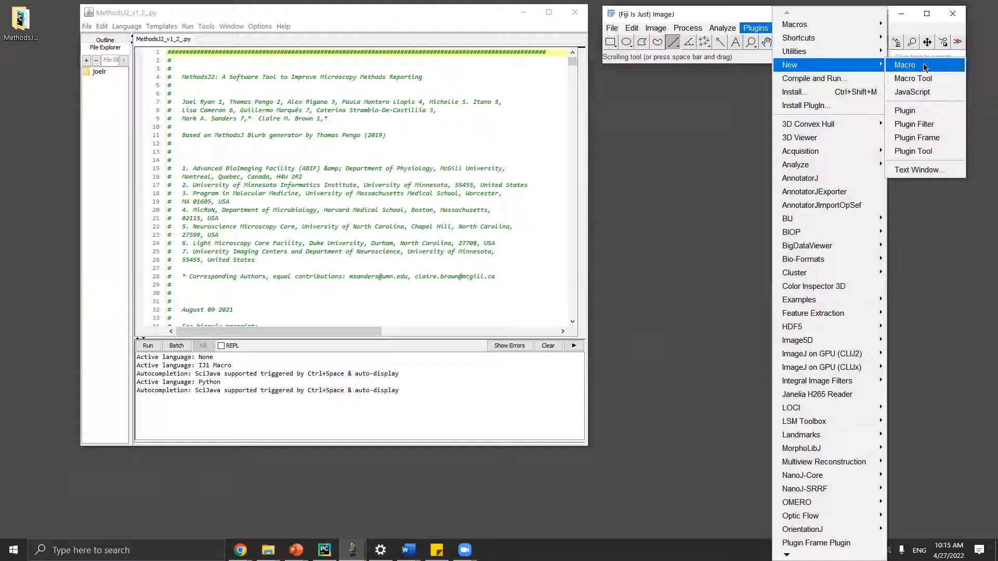
Add an empty Macro.ijm tab via Plugins > New > Macro, then reconfirm Python for MethodsJ2_v1_2_.py.
left_click(924, 66)
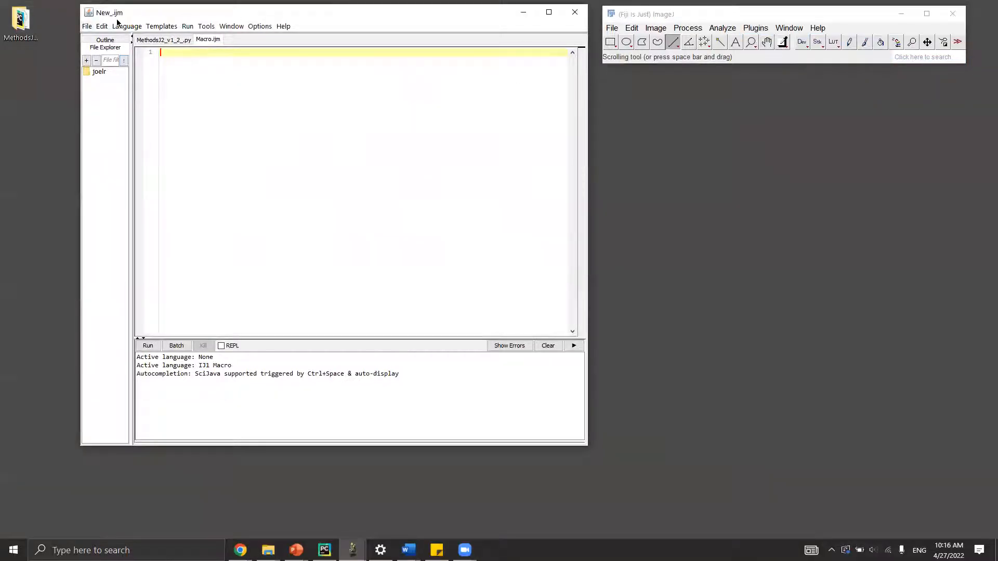
left_click(87, 26)
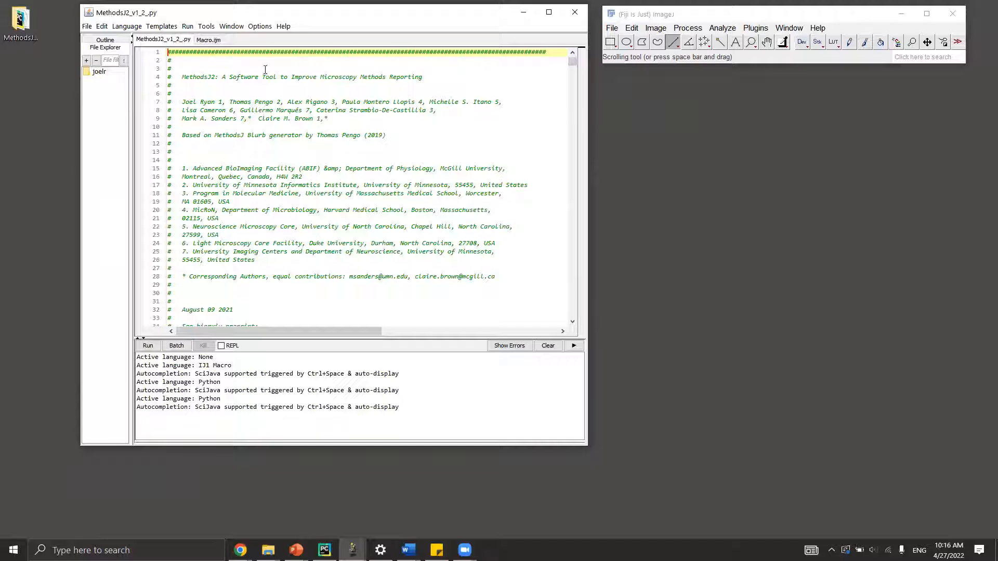
left_click(126, 26)
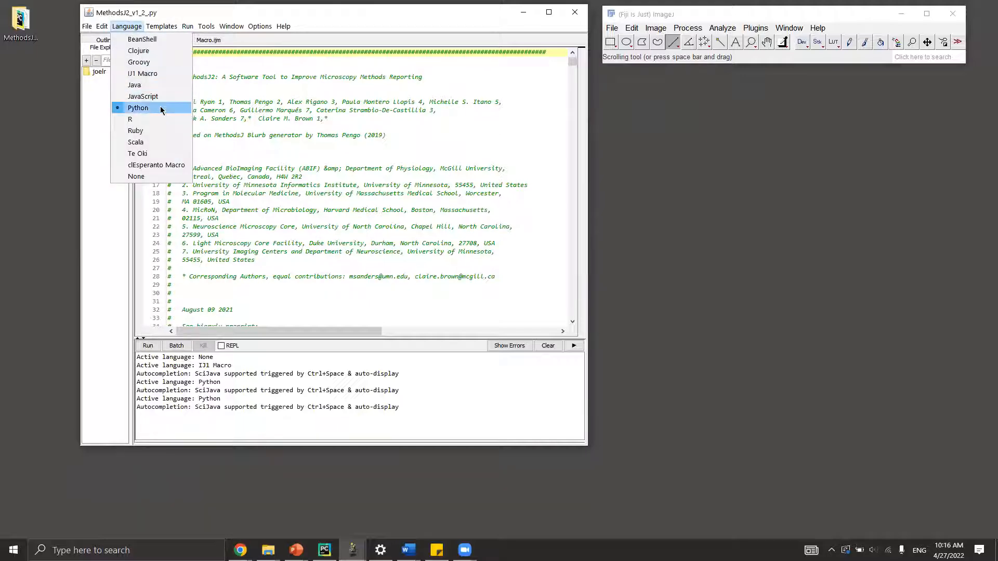
left_click(374, 16)
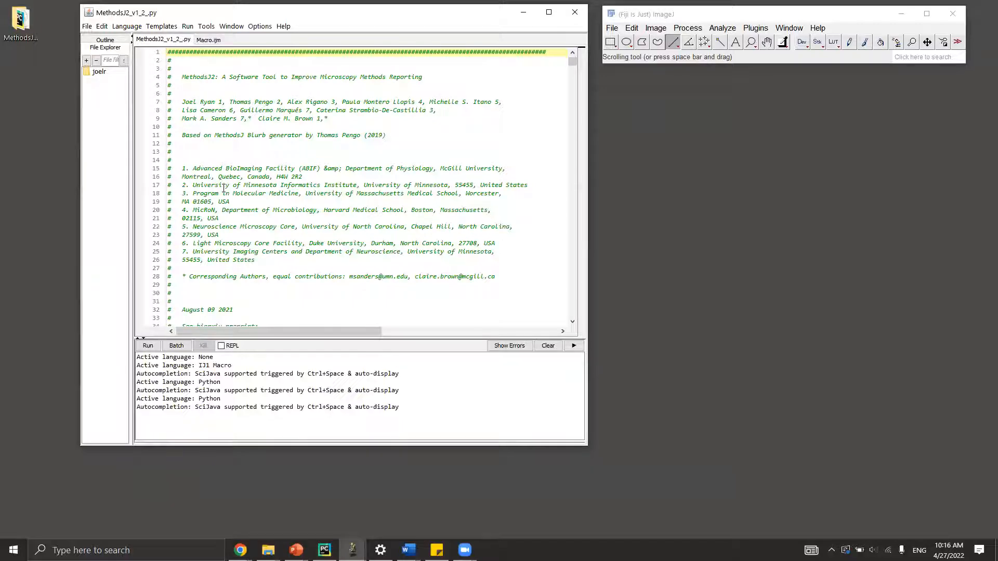
Run MethodsJ2_v1_2_.py and move its representative-image dialog to the right side of the screen.
left_click(148, 346)
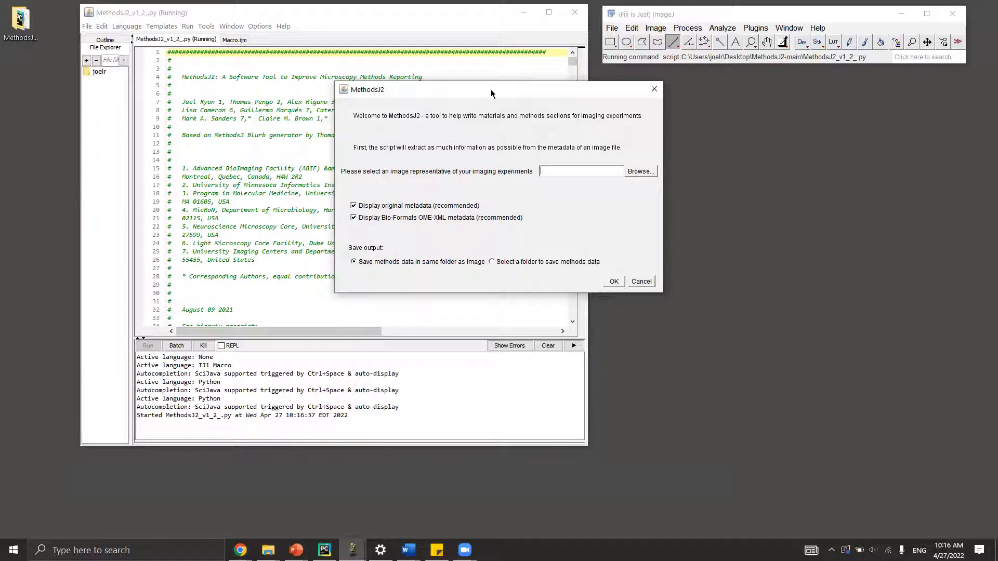
left_click_drag(491, 90, 791, 109)
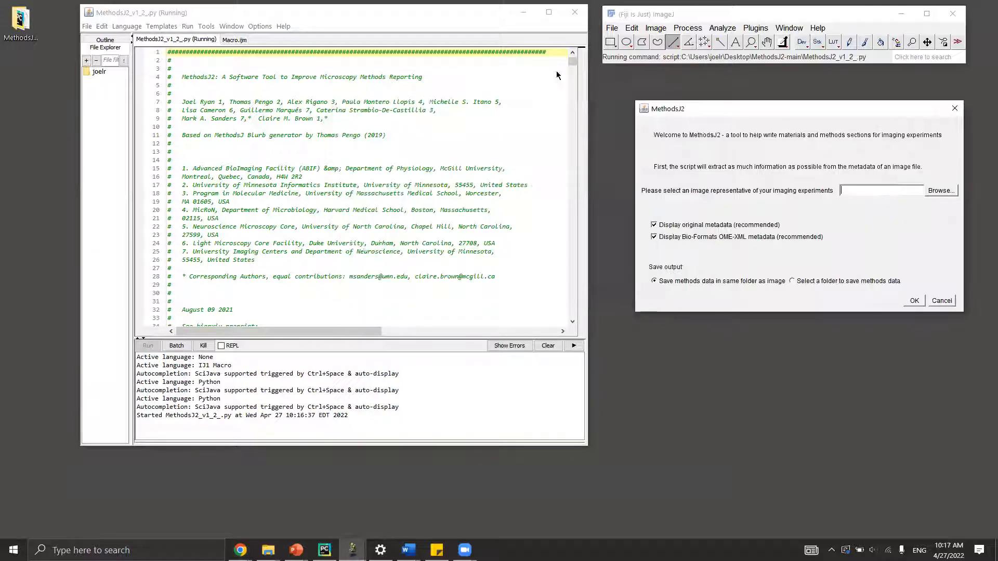
Drag the BPAE .czi image from MethodsJ2-main into the dialog's image path field, then minimize Explorer.
double_click(21, 22)
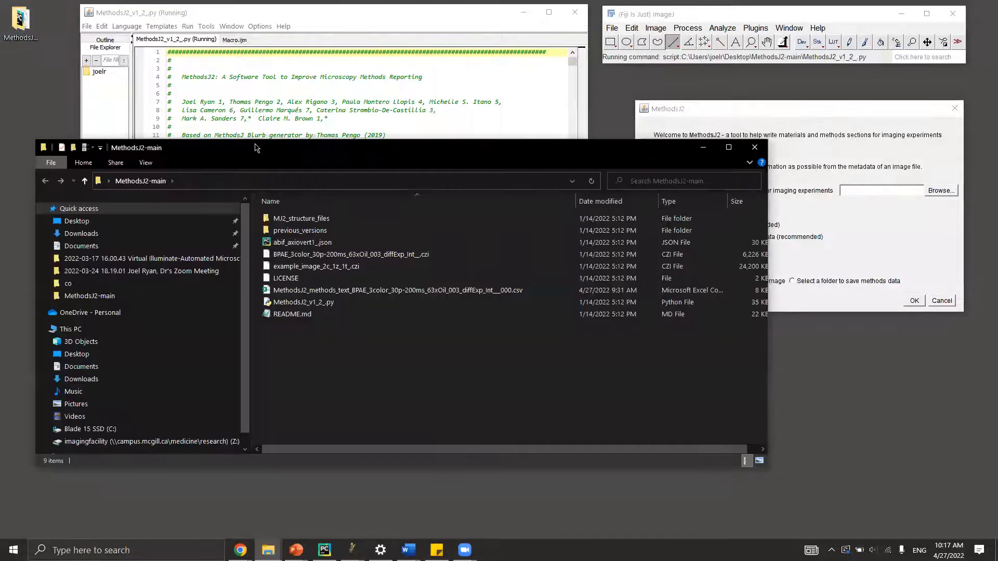
left_click(357, 258)
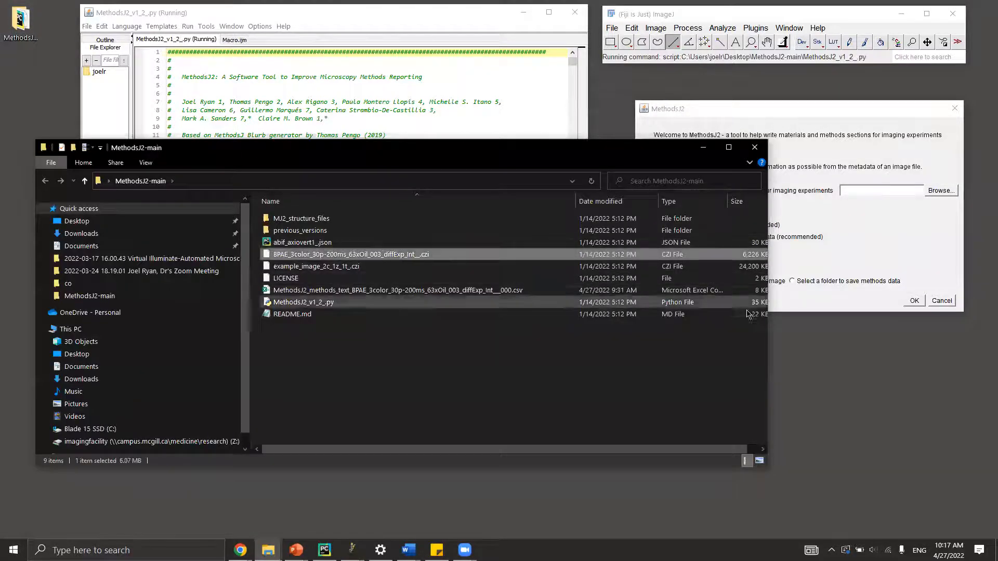
left_click_drag(769, 326, 640, 317)
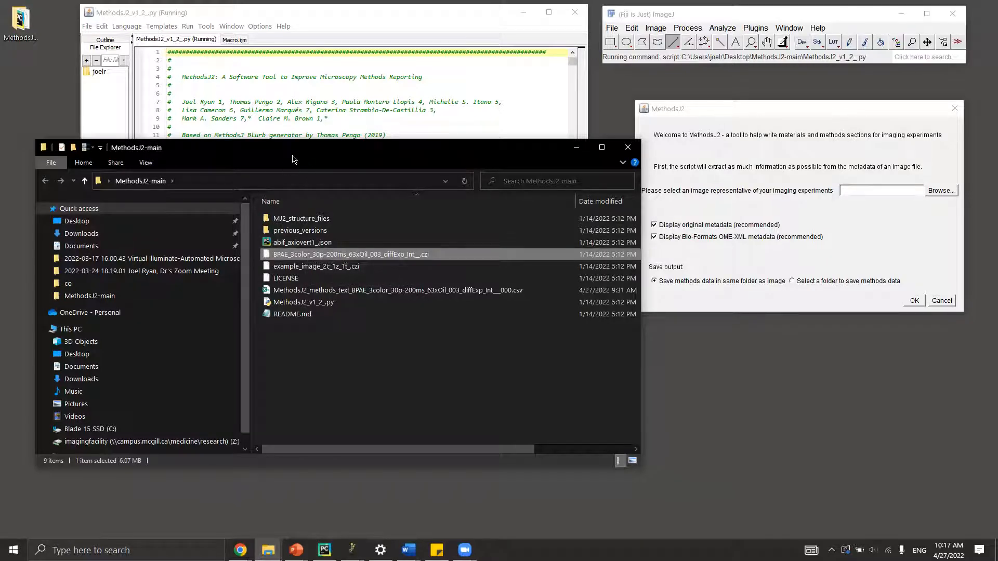
left_click_drag(286, 152, 262, 152)
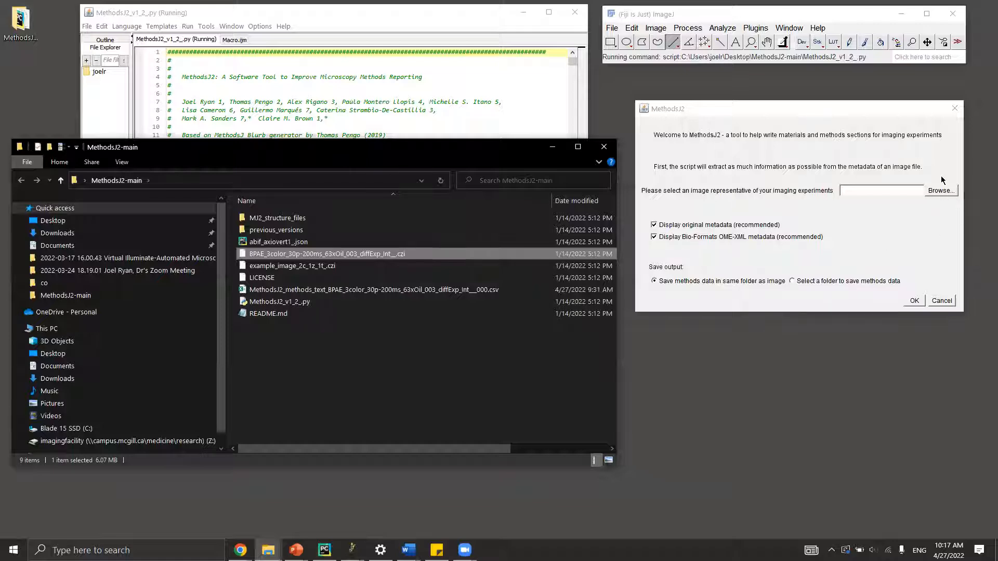
left_click_drag(242, 255, 865, 192)
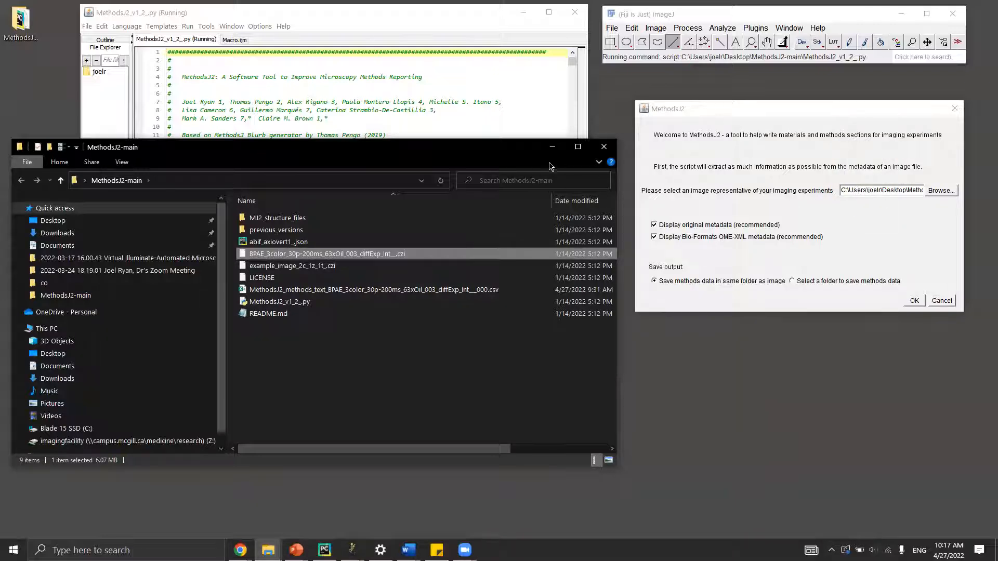
left_click(548, 151)
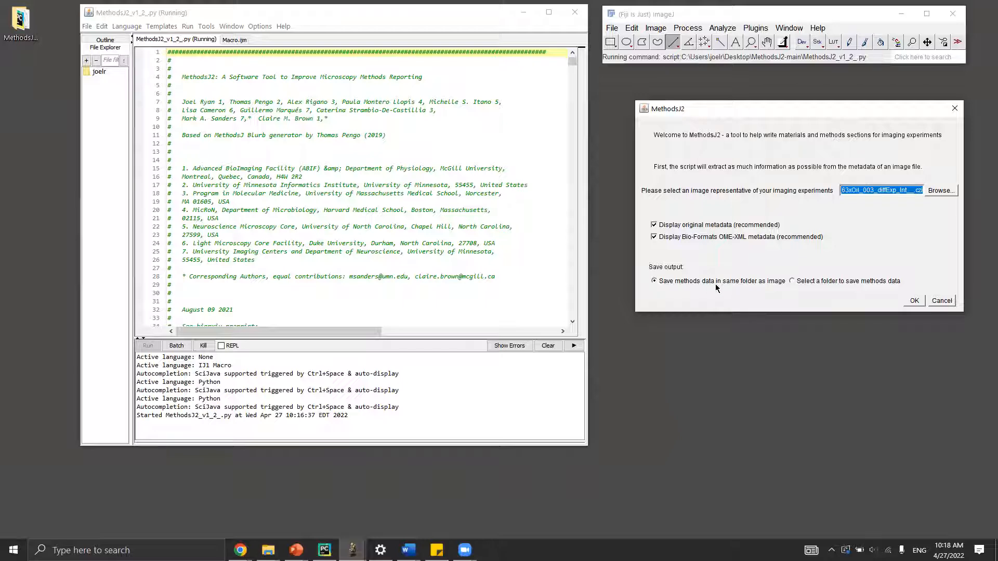
Accept the chosen image and settings to start metadata extraction, then close the Log window.
left_click(913, 304)
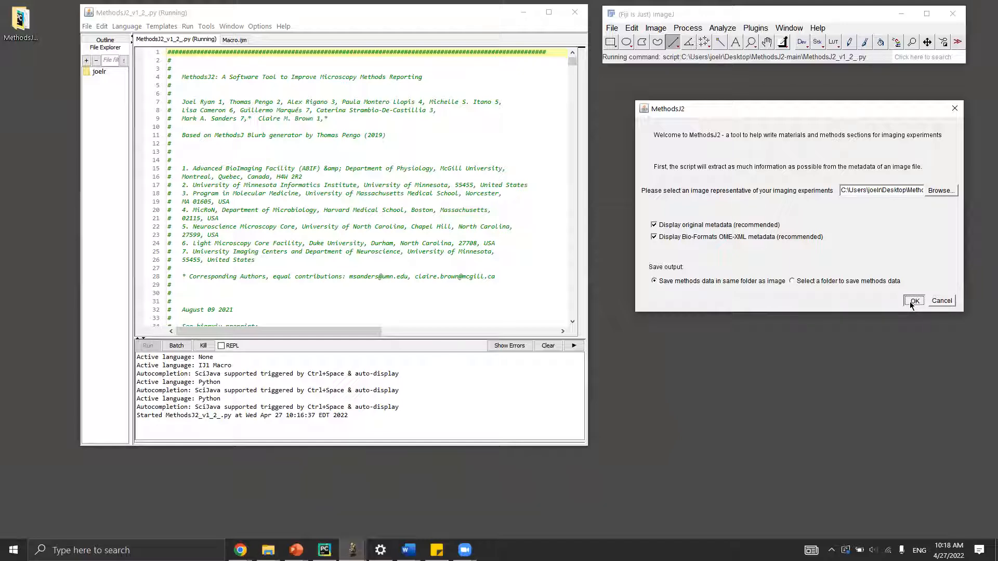
left_click(911, 302)
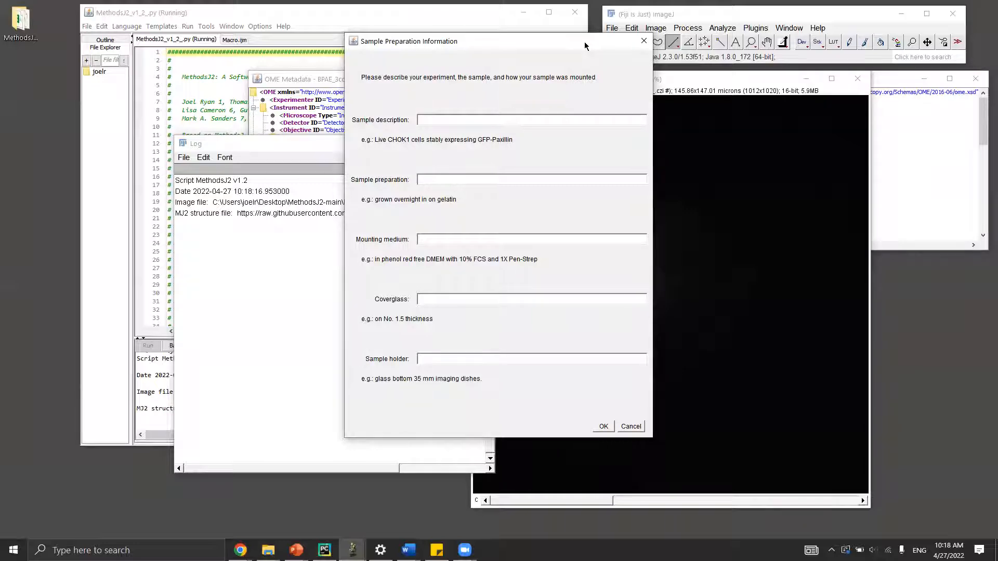
key("Return")
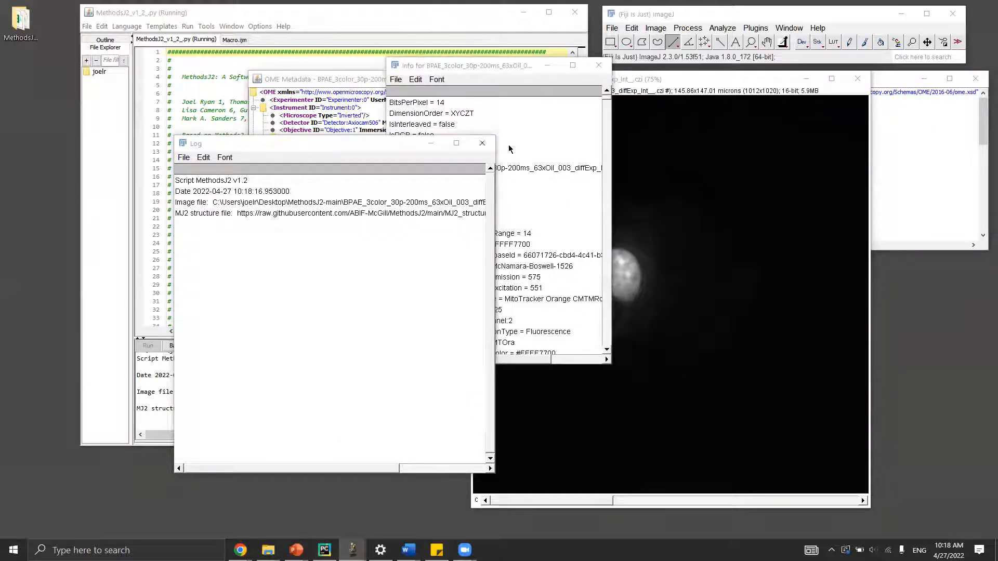
left_click(334, 143)
left_click_drag(334, 143, 239, 165)
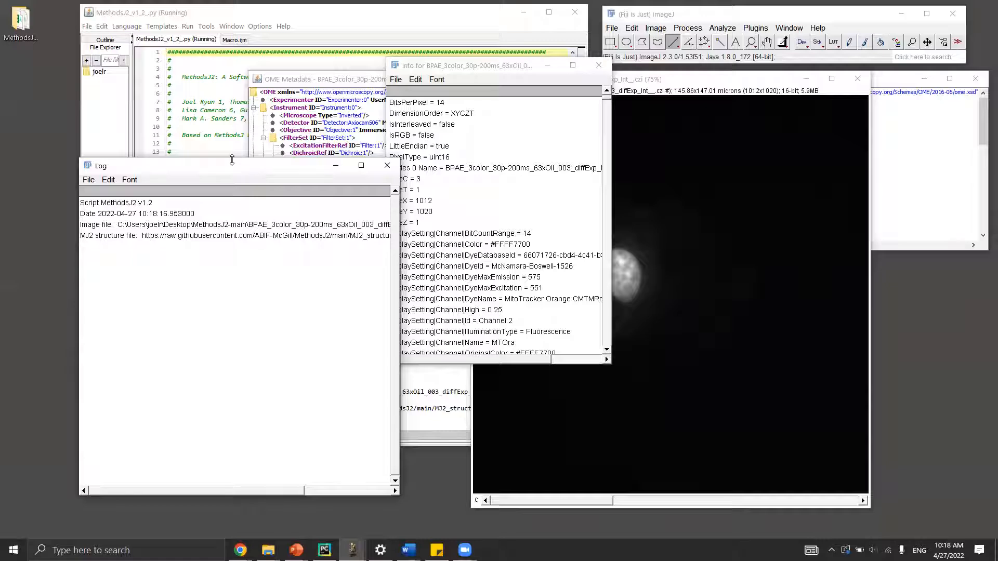
left_click_drag(232, 160, 143, 213)
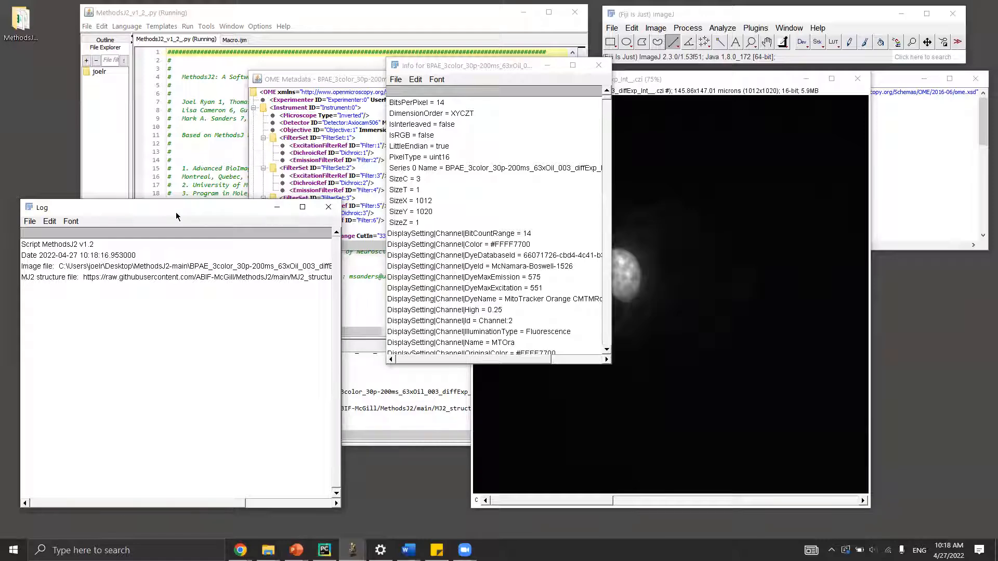
left_click(277, 207)
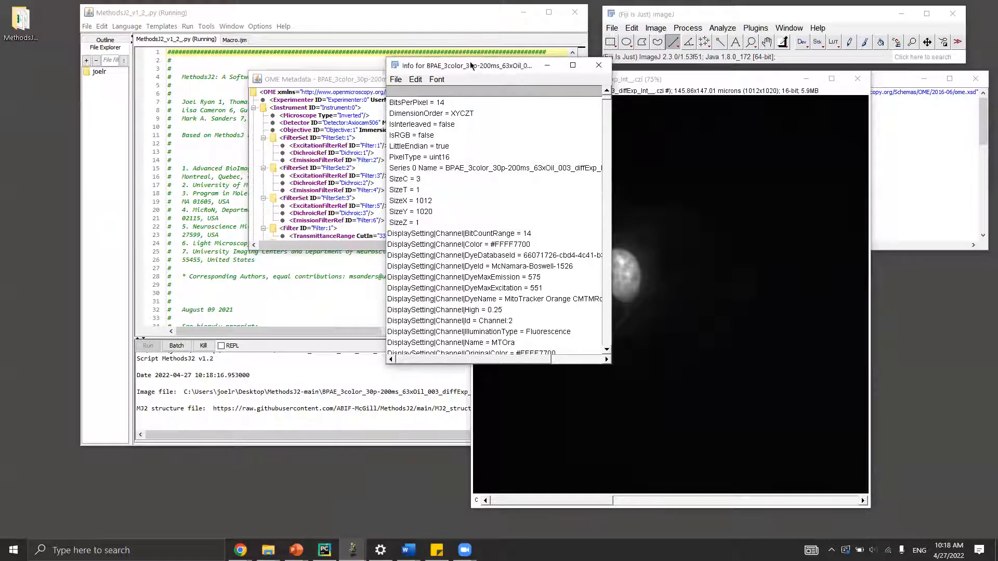
Enlarge the image info window, scroll through its contents, and move it to the lower left.
left_click_drag(470, 61, 471, 30)
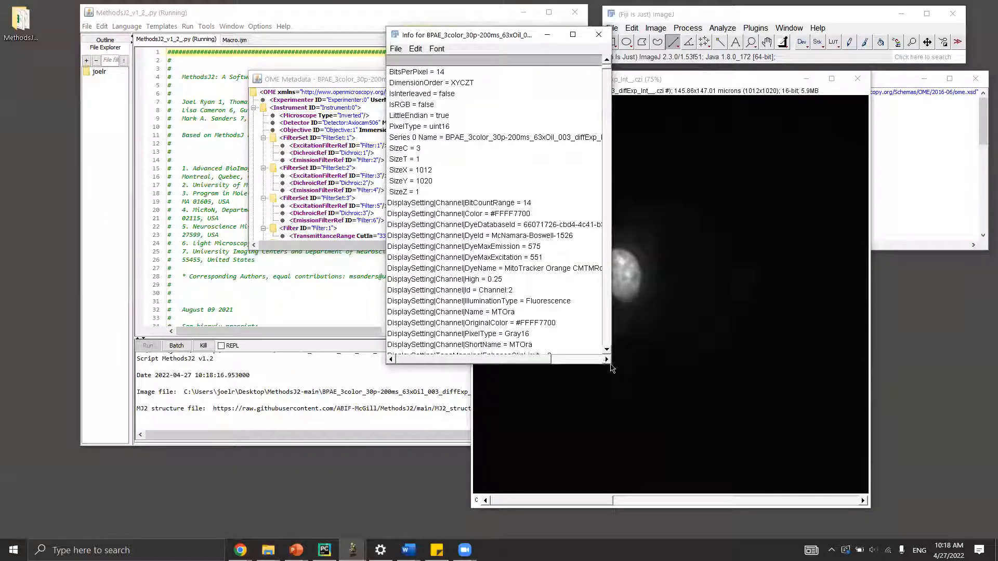
left_click_drag(611, 368, 727, 408)
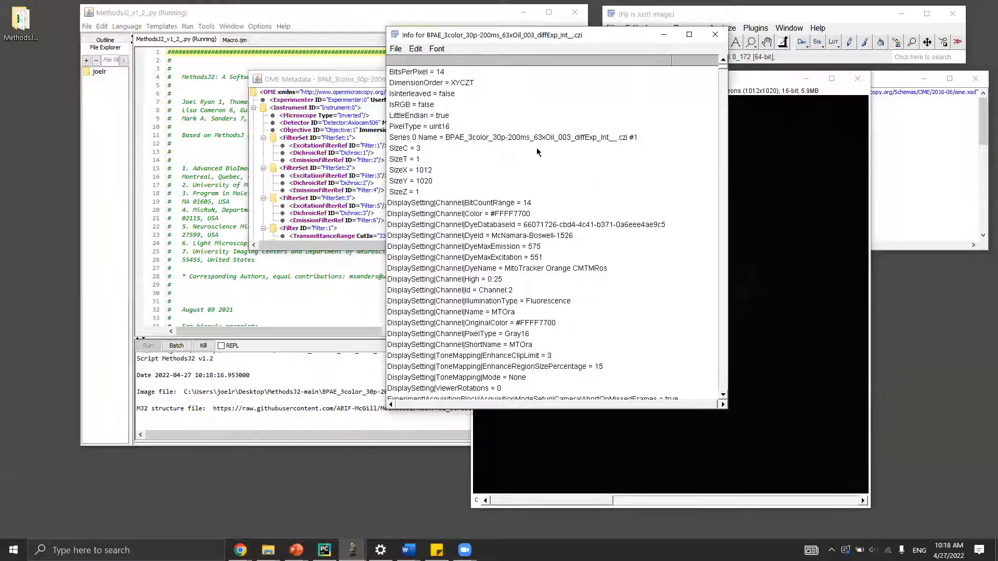
scroll(546, 210, "down", 1)
scroll(543, 209, "up", 1)
scroll(520, 177, "down", 7)
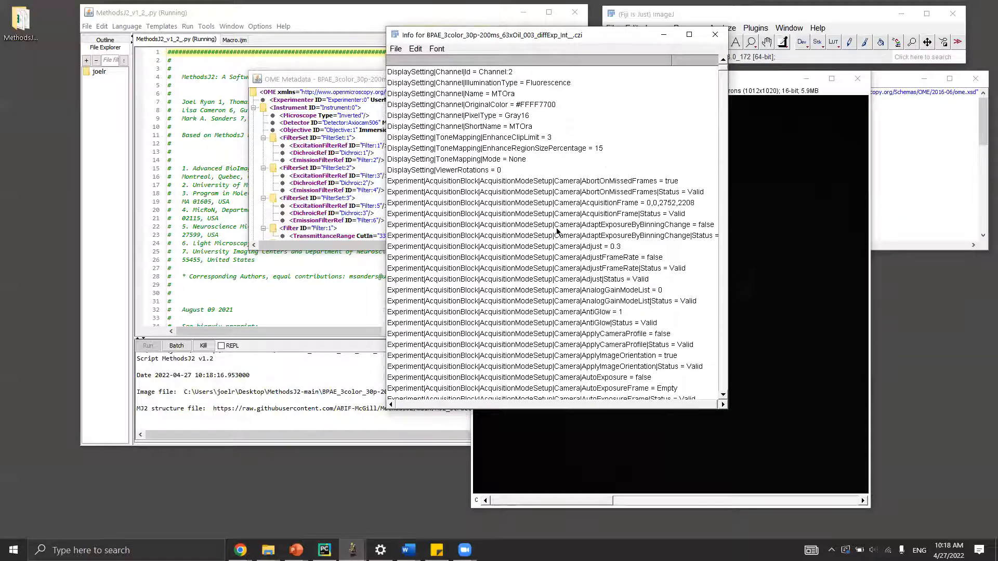
scroll(557, 234, "up", 6)
scroll(545, 191, "down", 3)
scroll(544, 191, "down", 3)
scroll(520, 213, "up", 6)
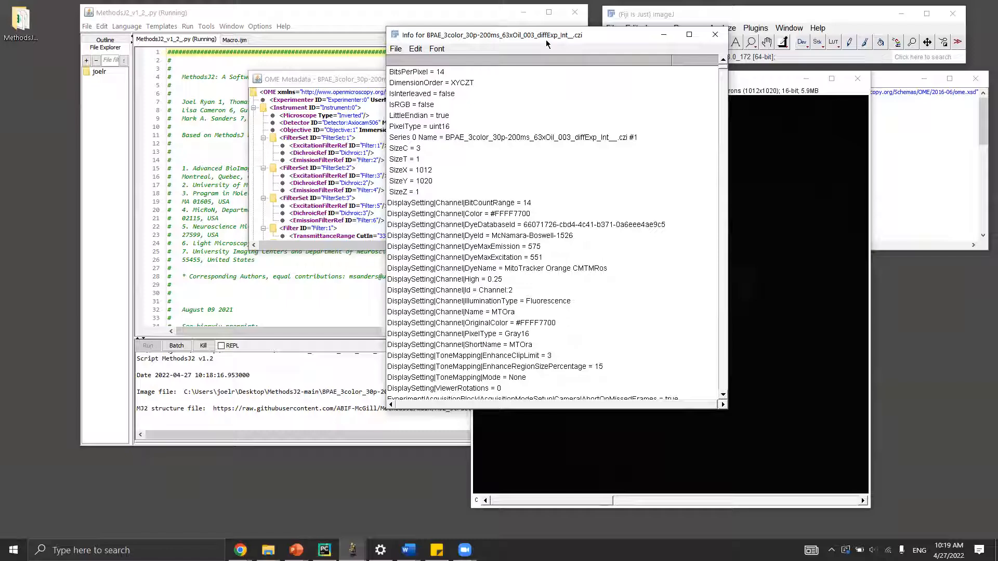
left_click_drag(547, 44, 160, 166)
Move the OME metadata window up-left, scroll through its XML, and shift the image window right.
left_click(384, 85)
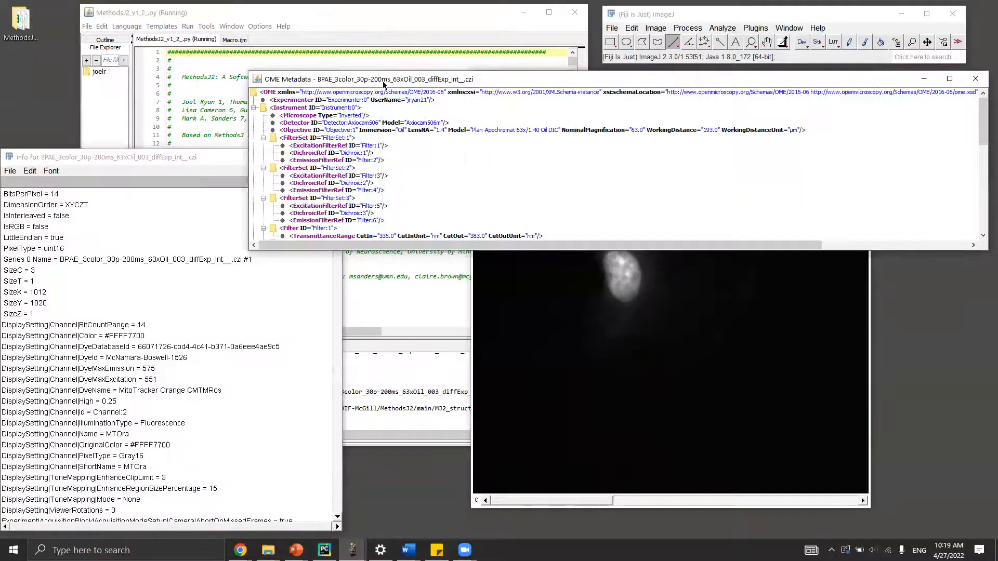
left_click_drag(383, 83, 167, 60)
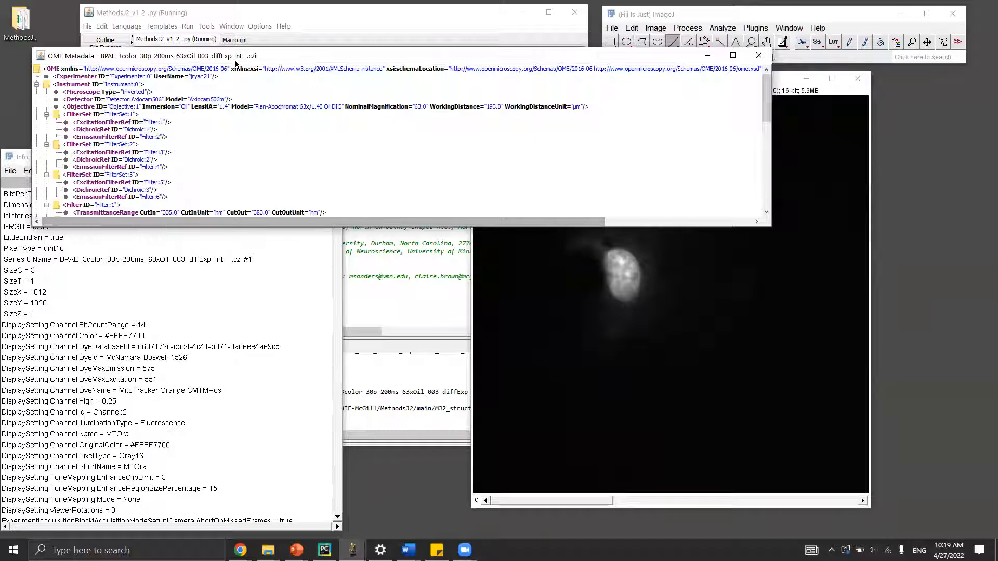
left_click_drag(235, 60, 206, 54)
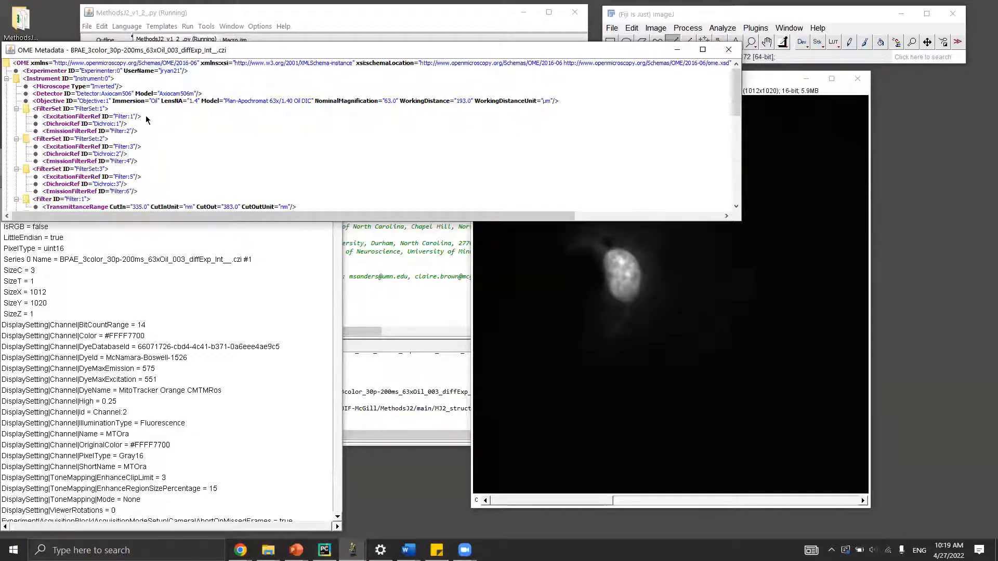
scroll(171, 117, "down", 6)
scroll(177, 129, "up", 5)
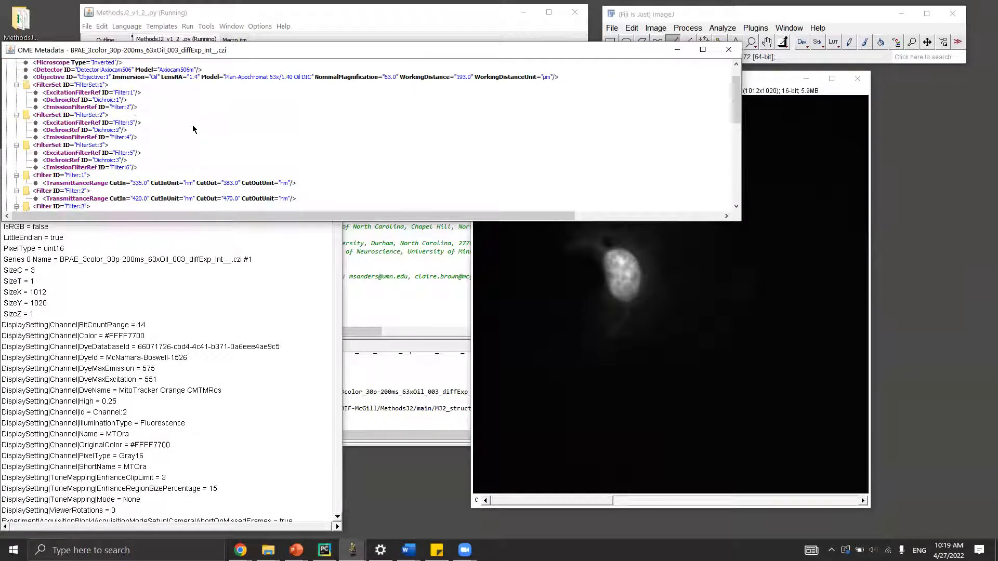
scroll(242, 150, "down", 6)
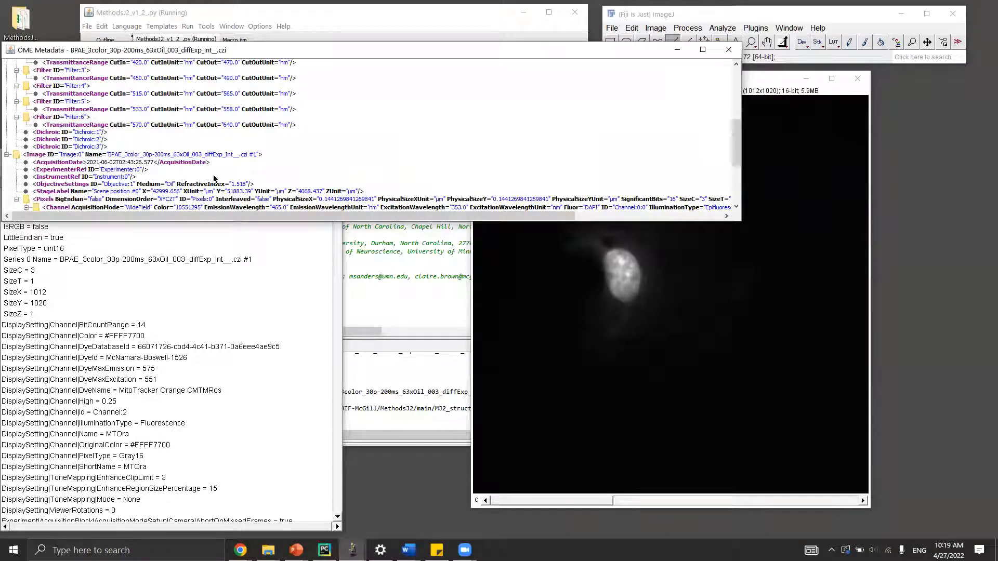
scroll(233, 156, "down", 3)
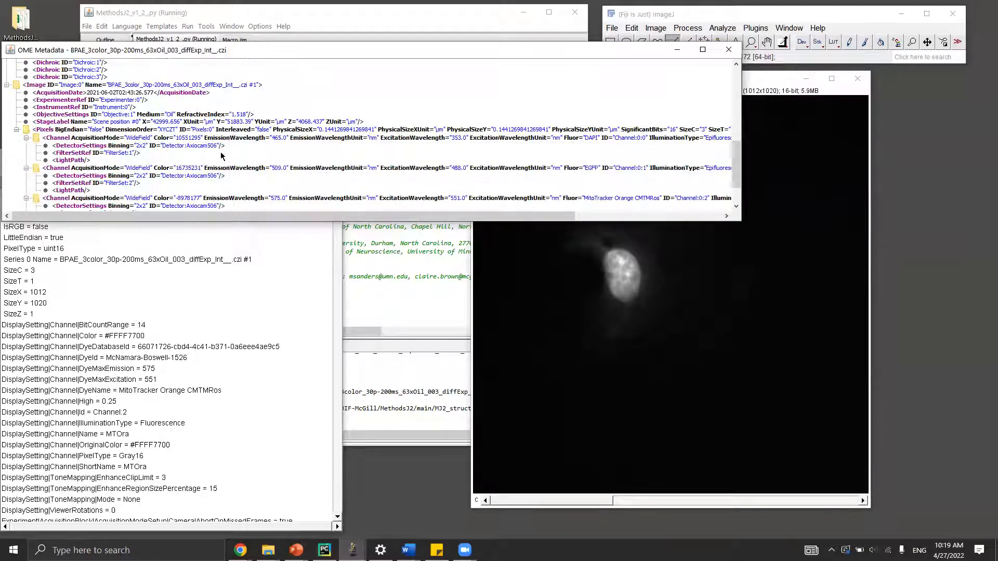
scroll(235, 173, "down", 2)
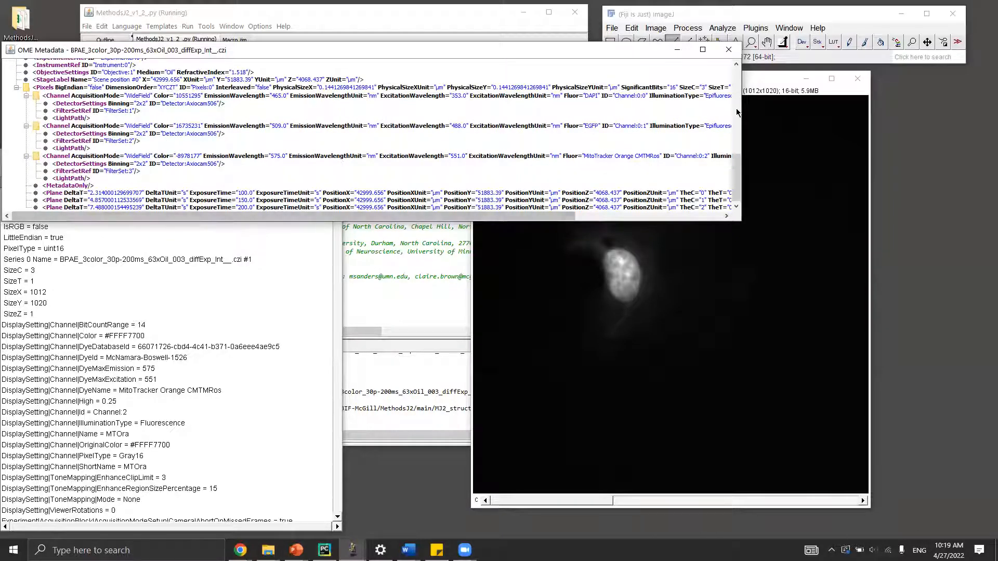
left_click_drag(758, 85, 826, 86)
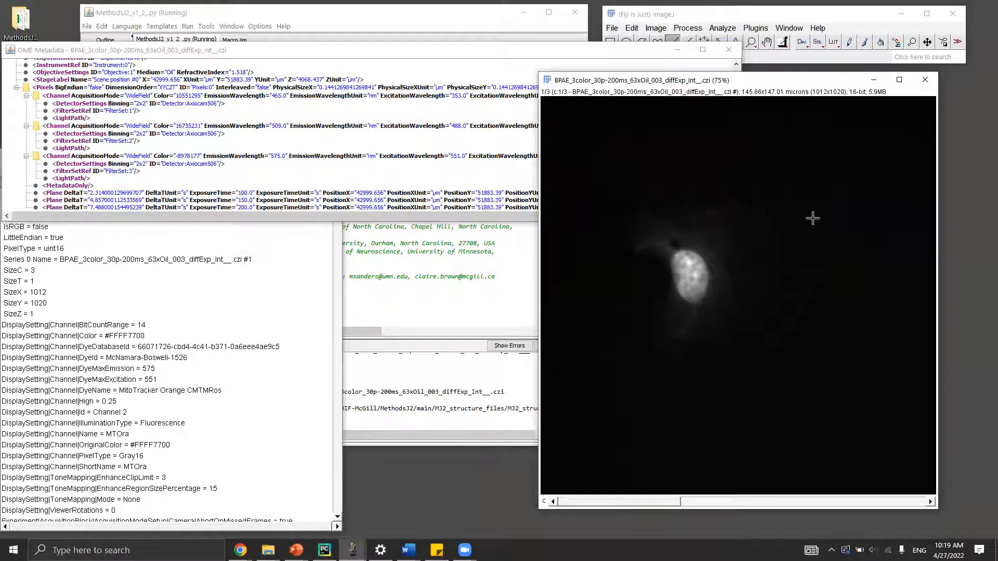
Scroll the channel slider through channels 1–3 and back to review each channel.
scroll(608, 276, "down", 1)
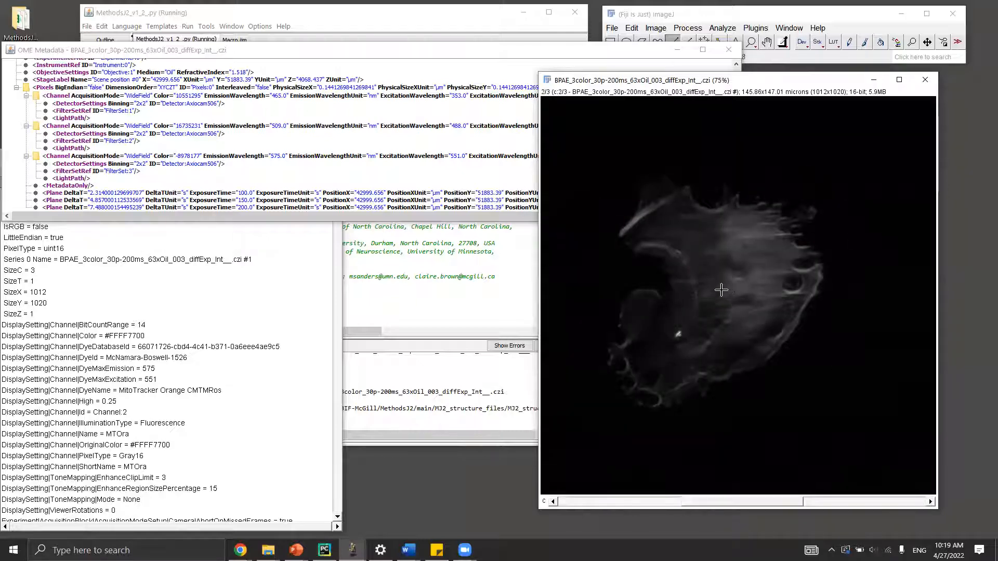
scroll(723, 291, "down", 1)
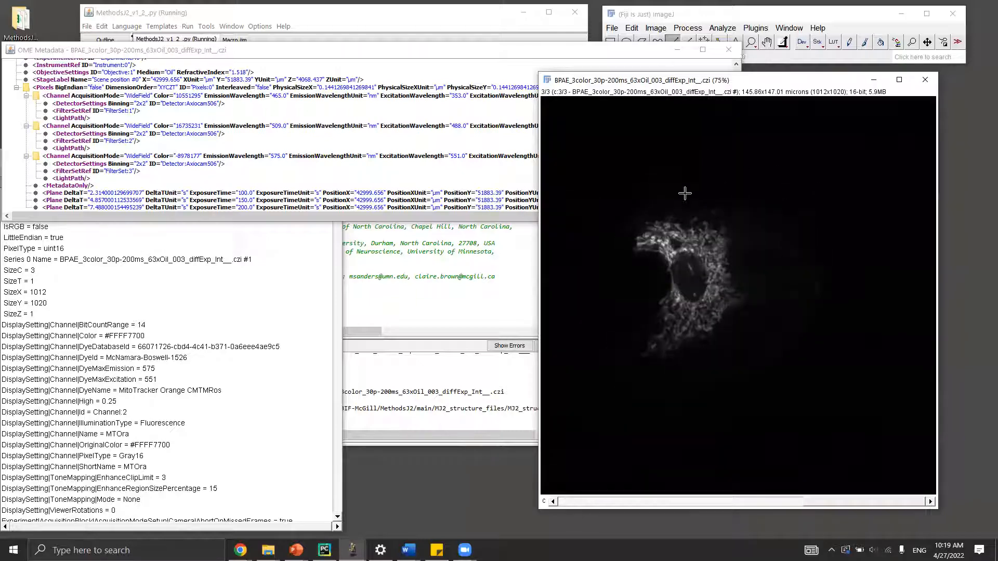
scroll(725, 283, "up", 2)
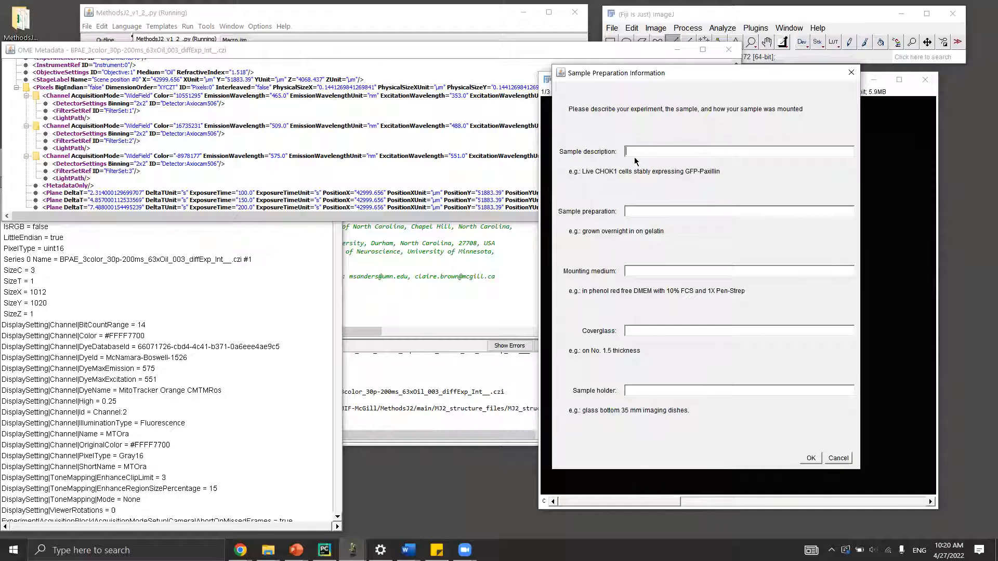
Describe the sample as BPAE cells grown on coverslips and fixed with 4% paraformaldehyde.
type("BPAE cells grown on coverslips and fixed with 4% p")
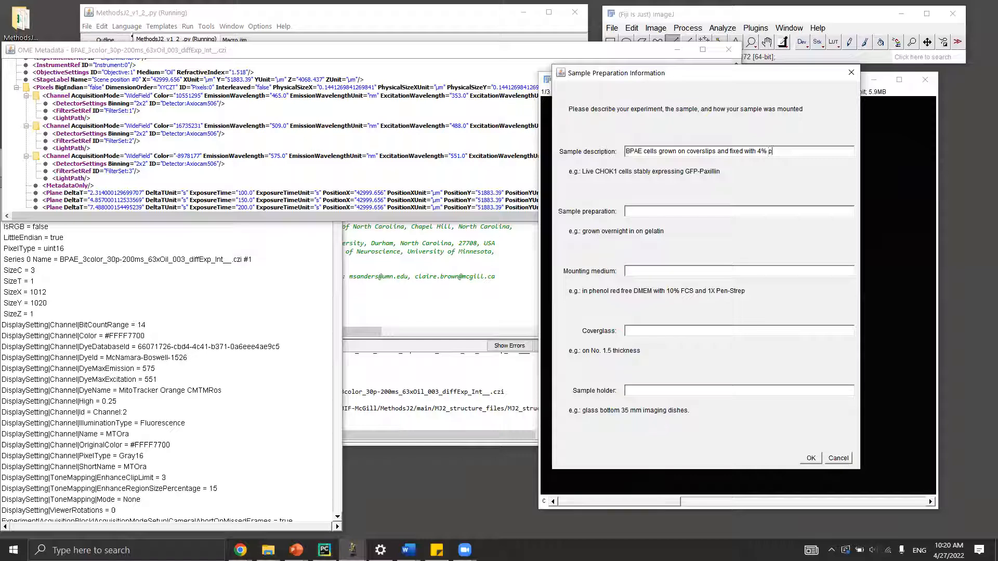
type("araformaldehyde")
Enter DAPI/Phalloidin AF488/MitoTracker Orange labels, Vectashield, No. 1.5 18 x 18 mm coverslips and glass slide, then confirm.
left_click(741, 210)
type("Labeled wit")
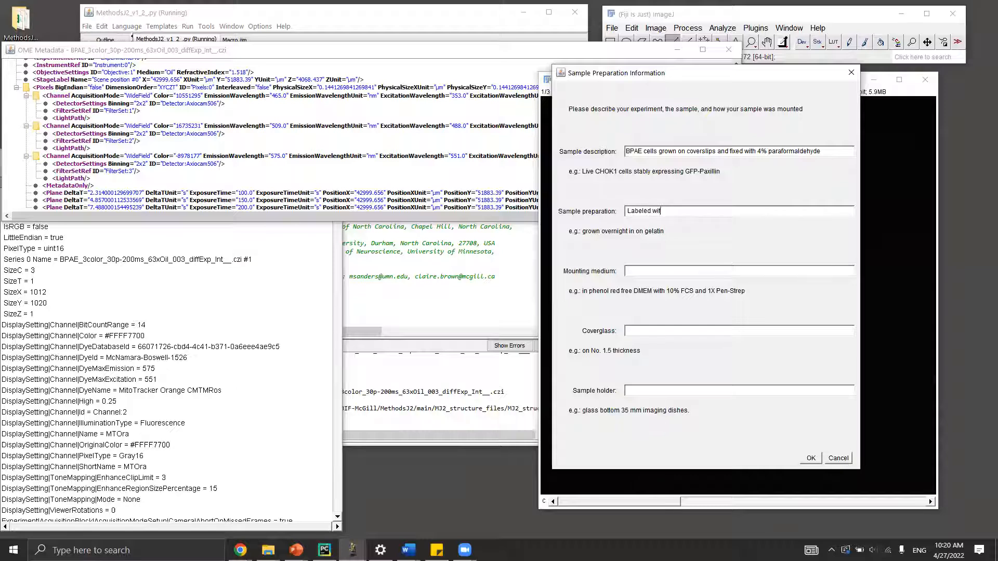
type("h DAPI, Phall")
key("BackSpace")
type("d")
type("din ")
type("AF488 and MitoTracker Orange")
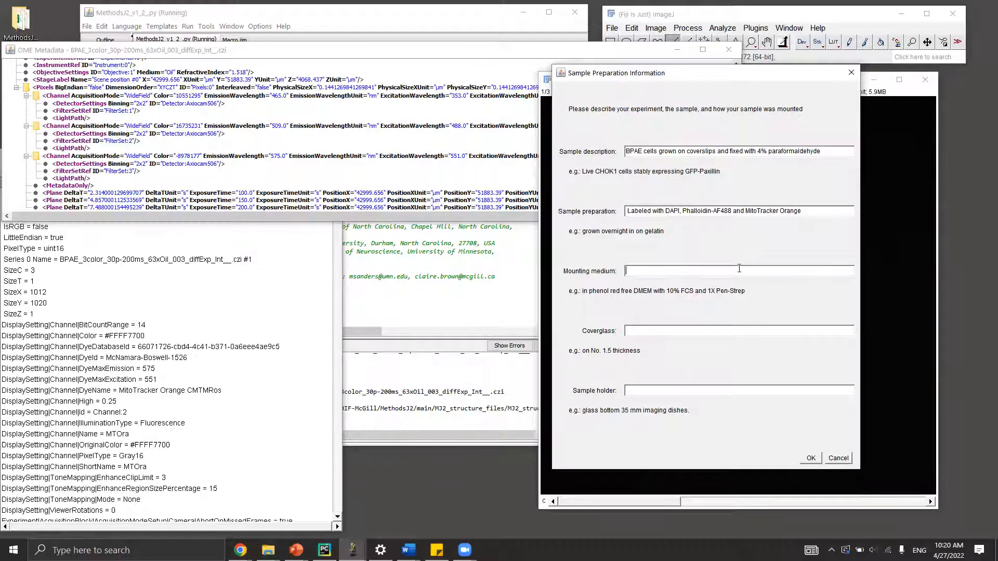
type("Vectashield")
type("No. 1.5")
type("ckness cover")
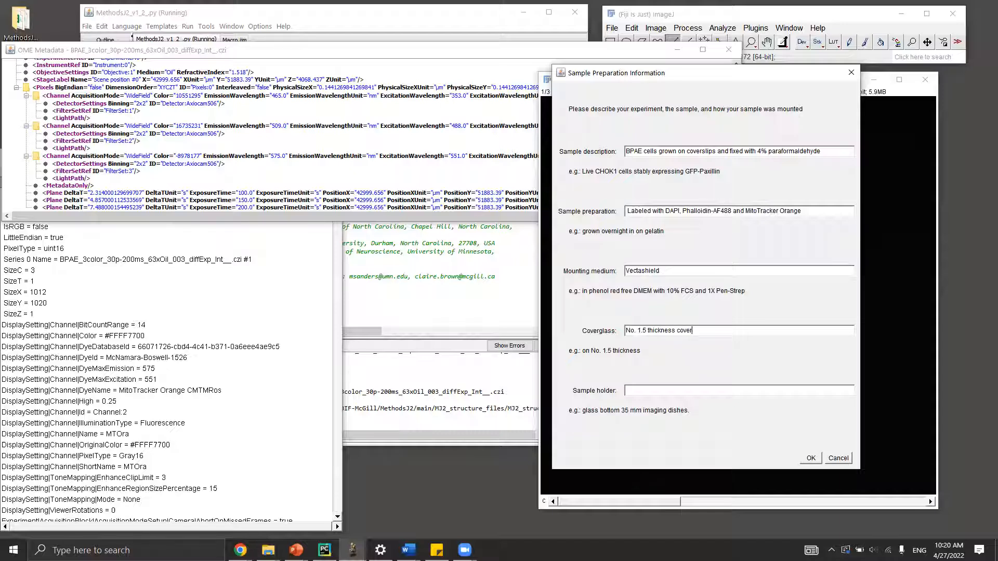
type("slipe18 x 18 mm")
type("Glass slide")
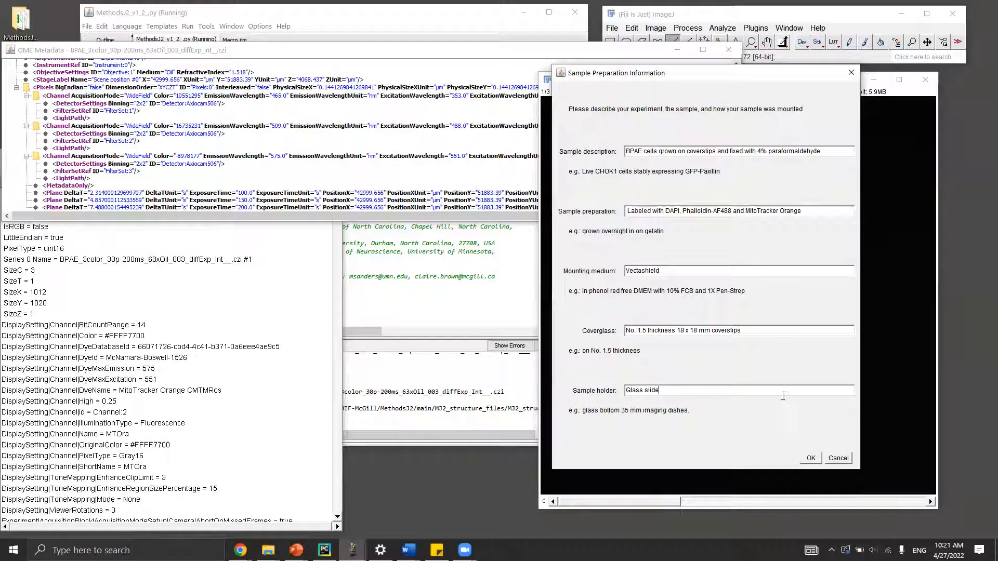
left_click(811, 457)
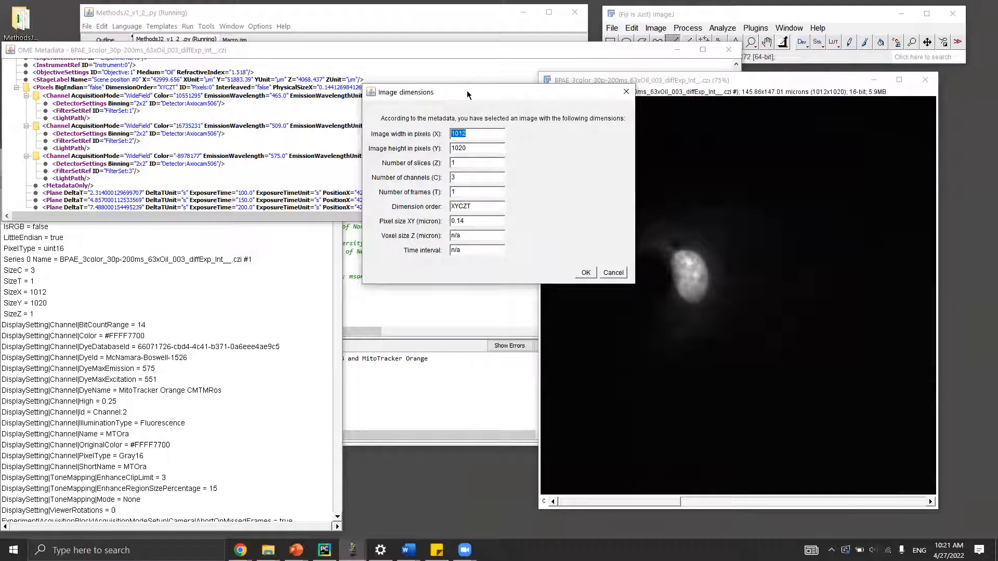
left_click_drag(467, 95, 394, 87)
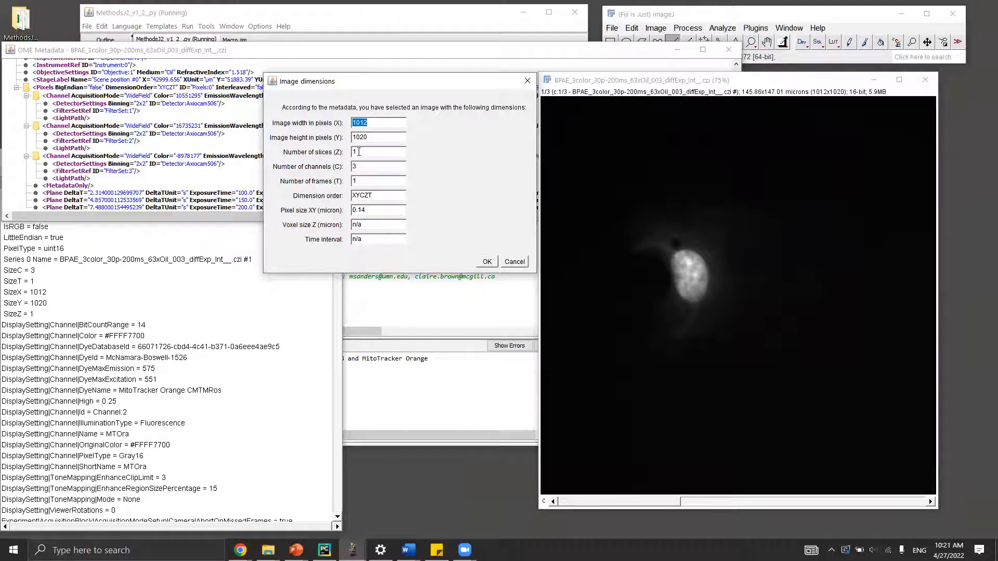
double_click(357, 152)
type("3")
double_click(353, 167)
type("1")
double_click(357, 152)
type("1")
double_click(353, 166)
type("3")
Accept the 1012×1020, 3-channel image dimensions and reopen the MethodsJ2-main folder for the microscope json.
left_click(486, 263)
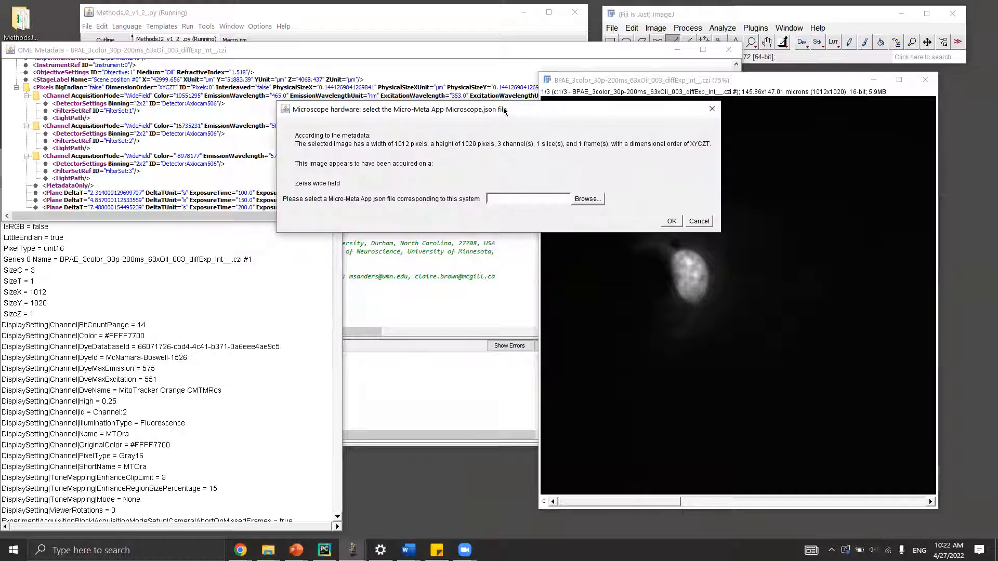
left_click_drag(499, 111, 312, 81)
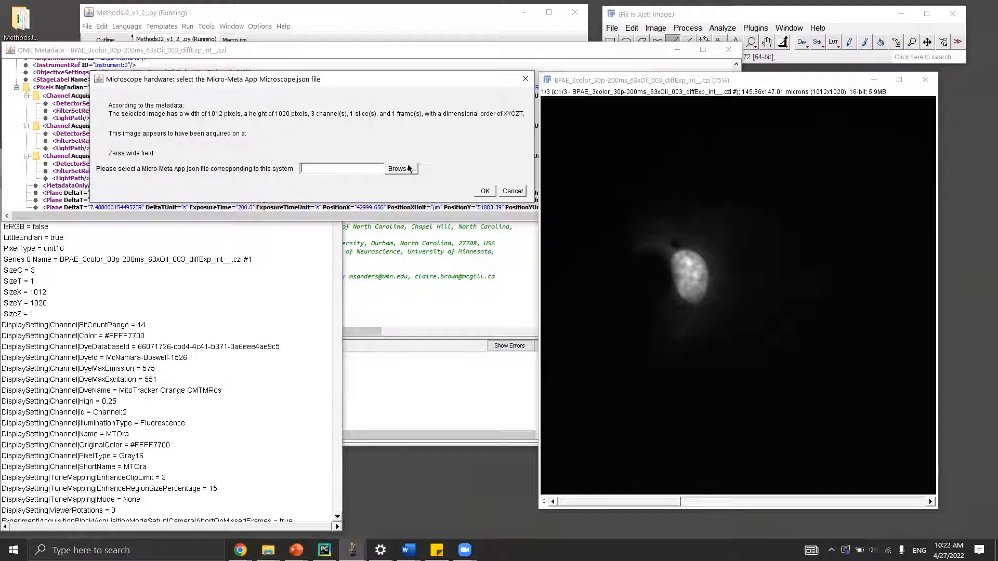
double_click(21, 21)
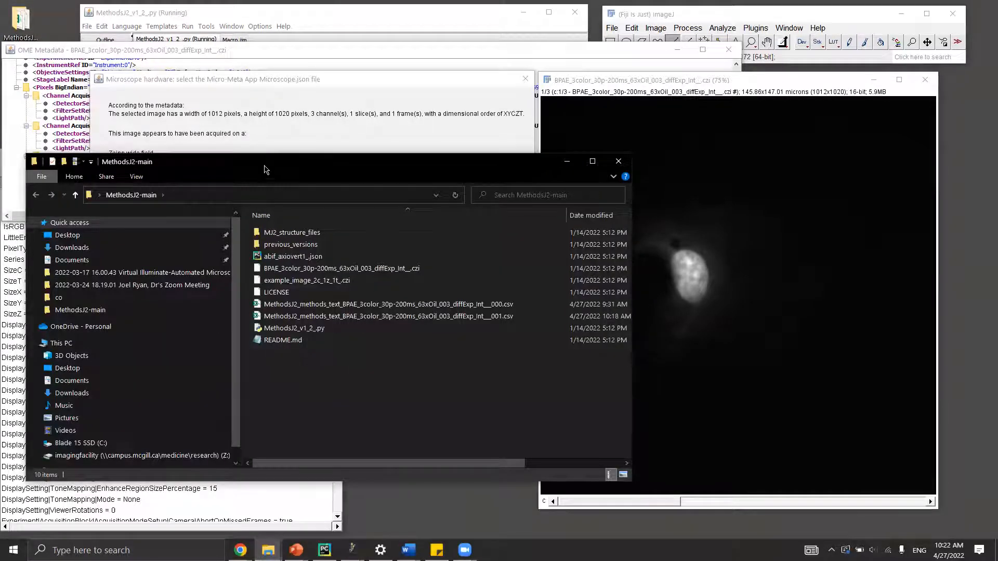
Drag abif_axiovert1_.json into the microscope hardware dialog's json path field and minimize Explorer.
left_click_drag(264, 174, 290, 239)
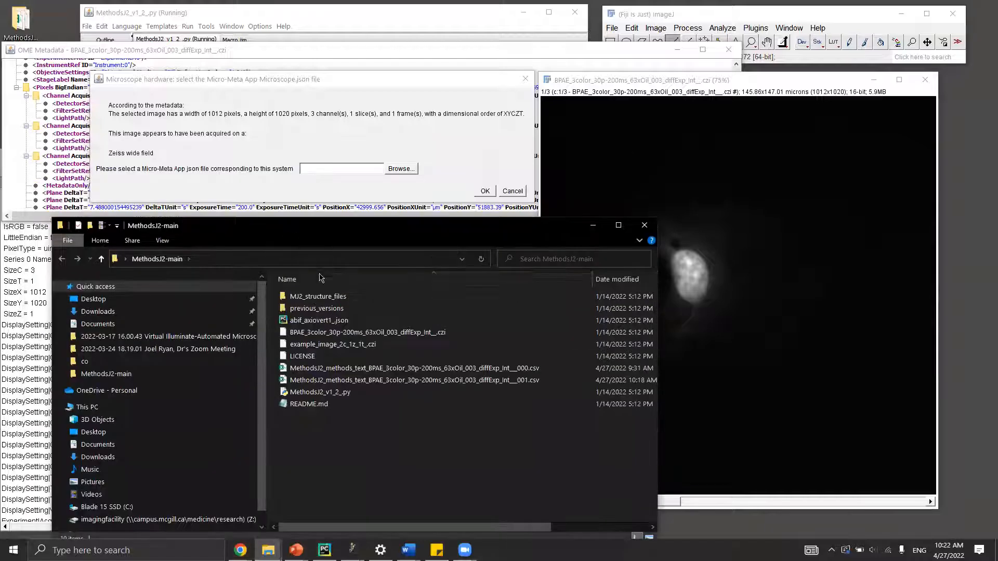
left_click(329, 322)
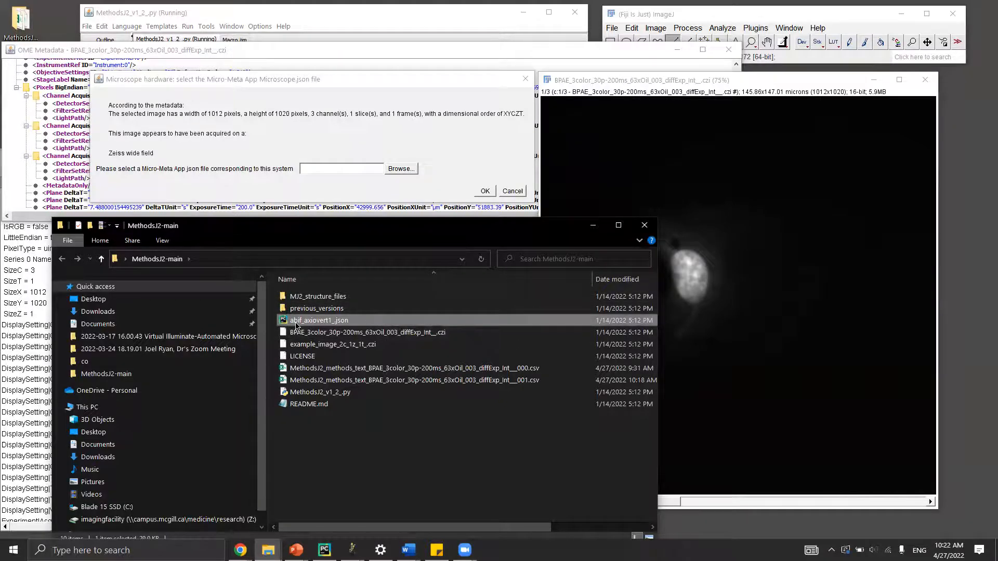
left_click_drag(292, 323, 319, 167)
left_click(593, 226)
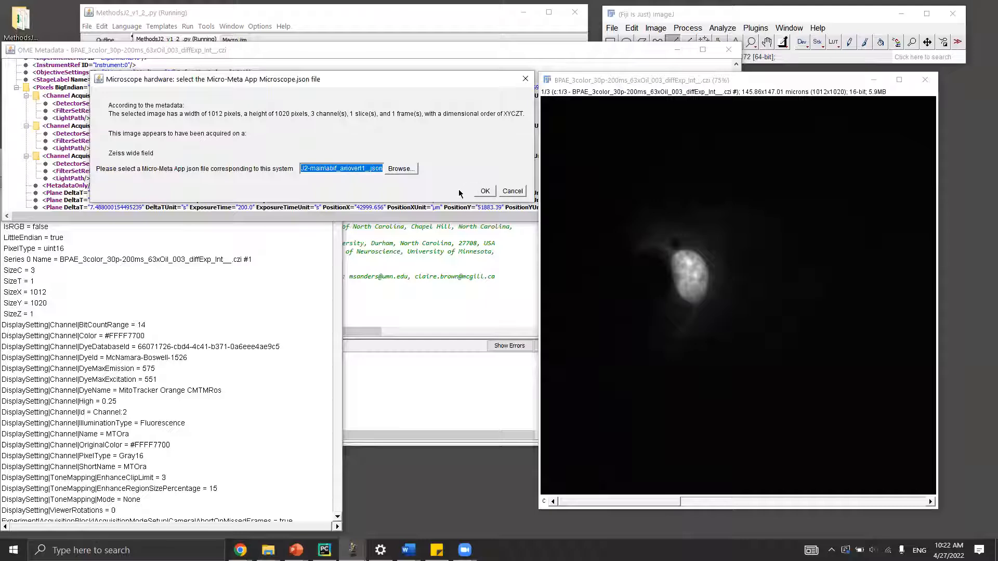
Accept the hardware file and keep Widefield Epifluorescence with Zen software as the system overview.
left_click(485, 191)
left_click_drag(524, 102, 418, 79)
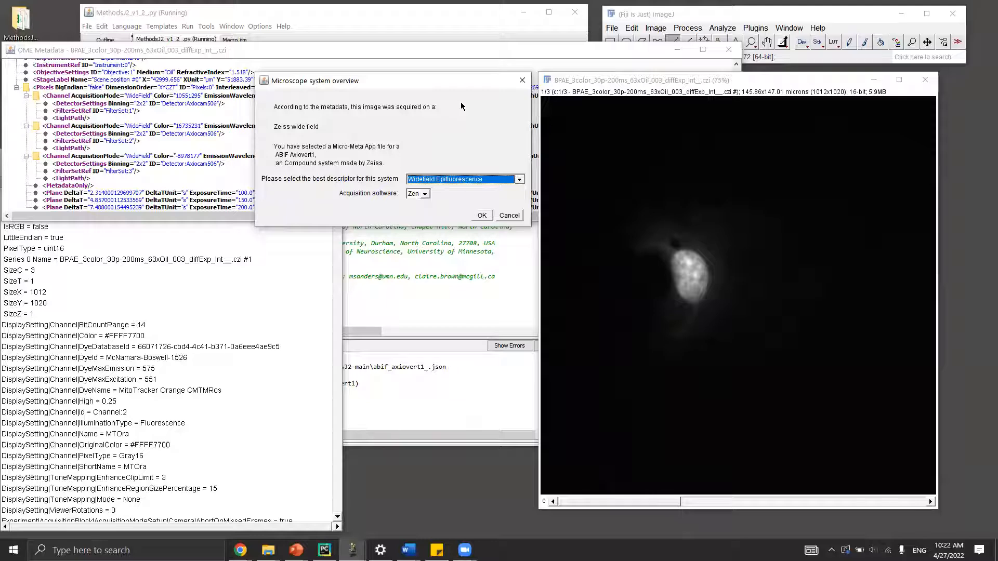
left_click(519, 179)
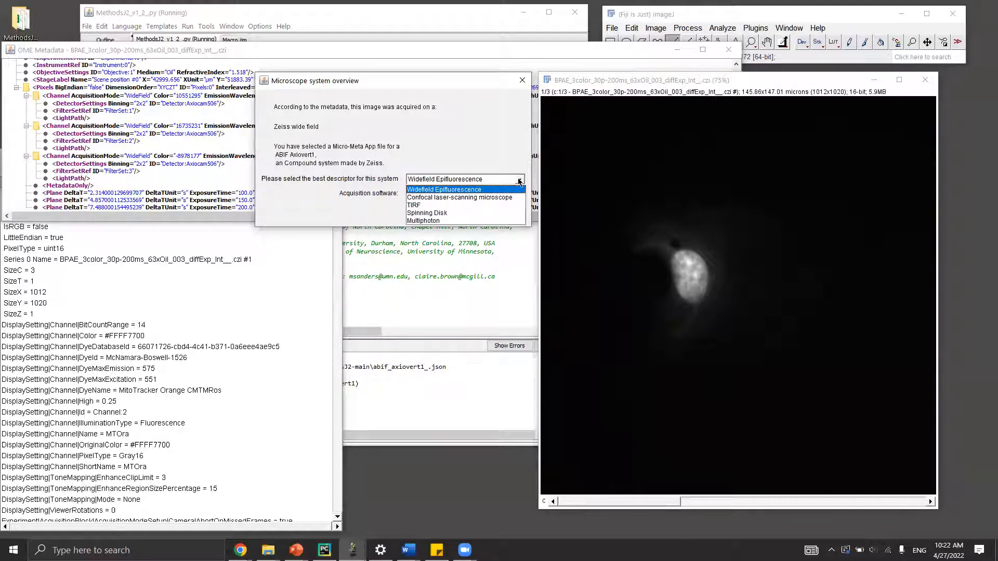
left_click(520, 180)
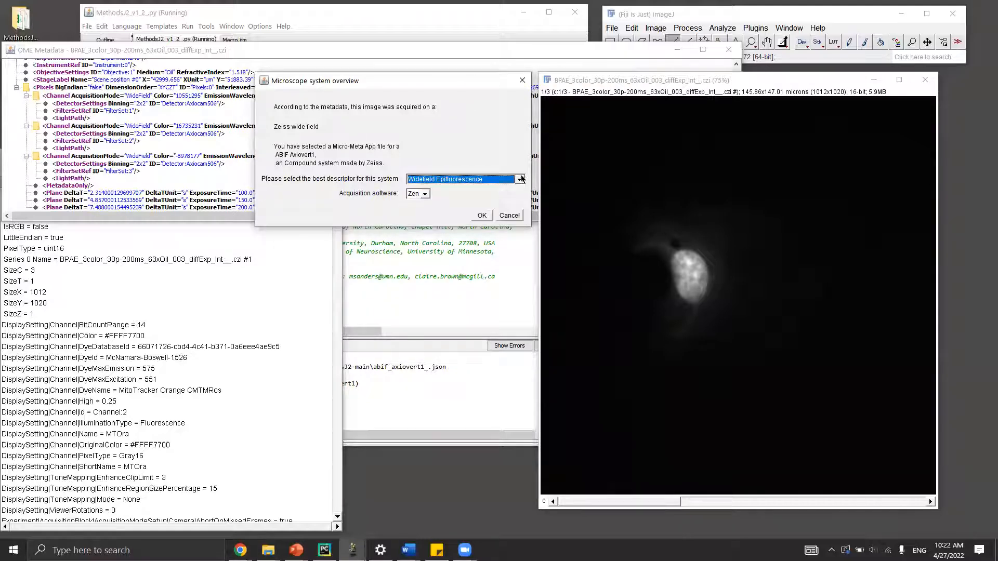
left_click(424, 195)
left_click(426, 204)
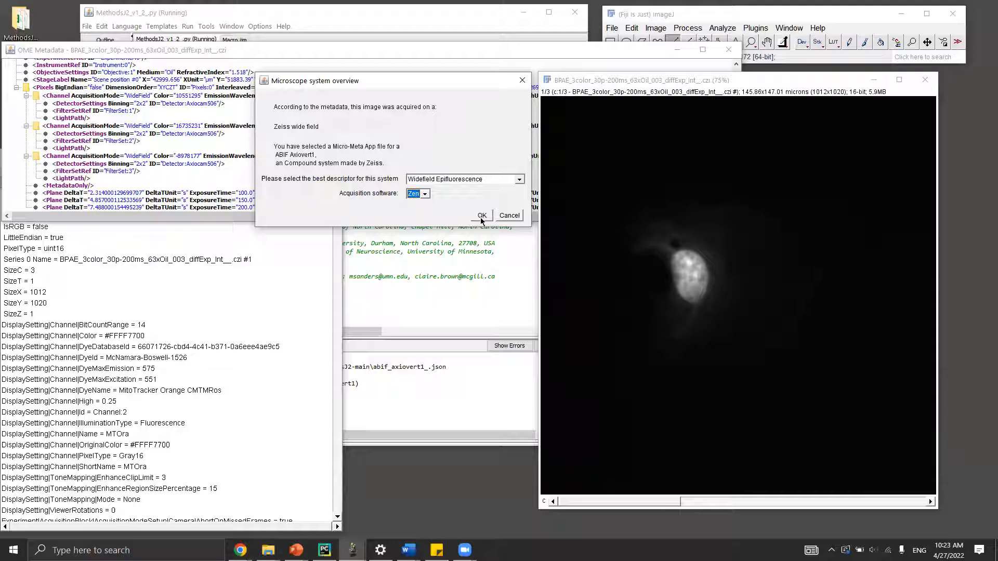
left_click(480, 218)
left_click_drag(500, 125, 427, 89)
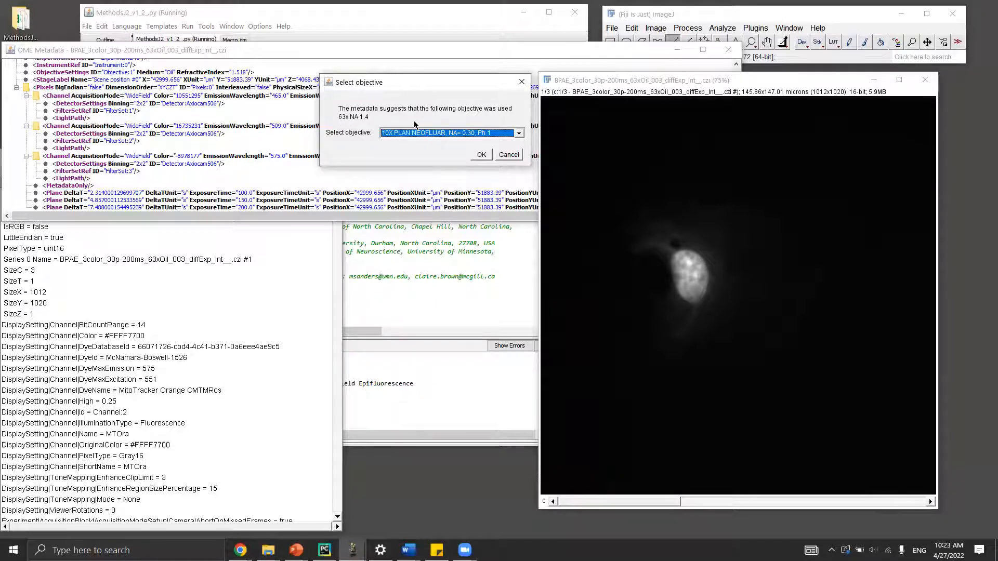
Choose the 63X PLAN APOCHROMAT, NA=1.40, OIL, DIC objective from the list.
left_click(518, 134)
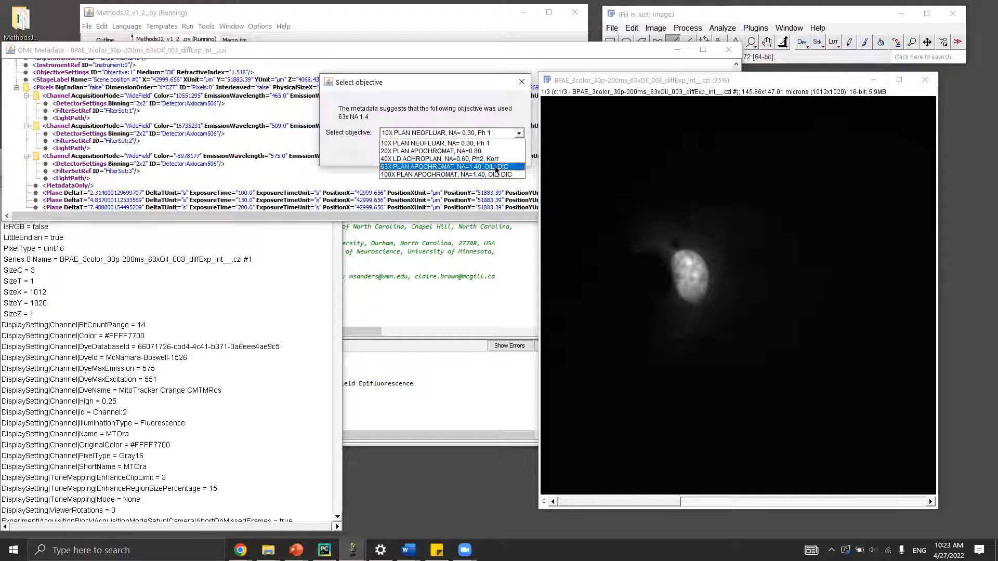
left_click(493, 167)
left_click(481, 155)
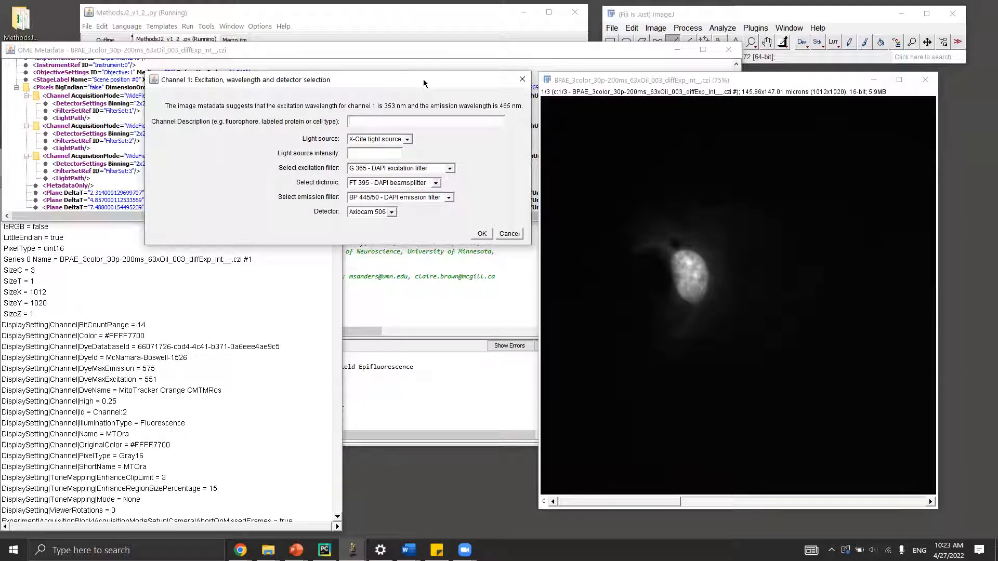
Describe channel 1 as DAPI using the X-Cite light source at 20% intensity.
type("DAPI")
left_click(410, 139)
left_click(378, 149)
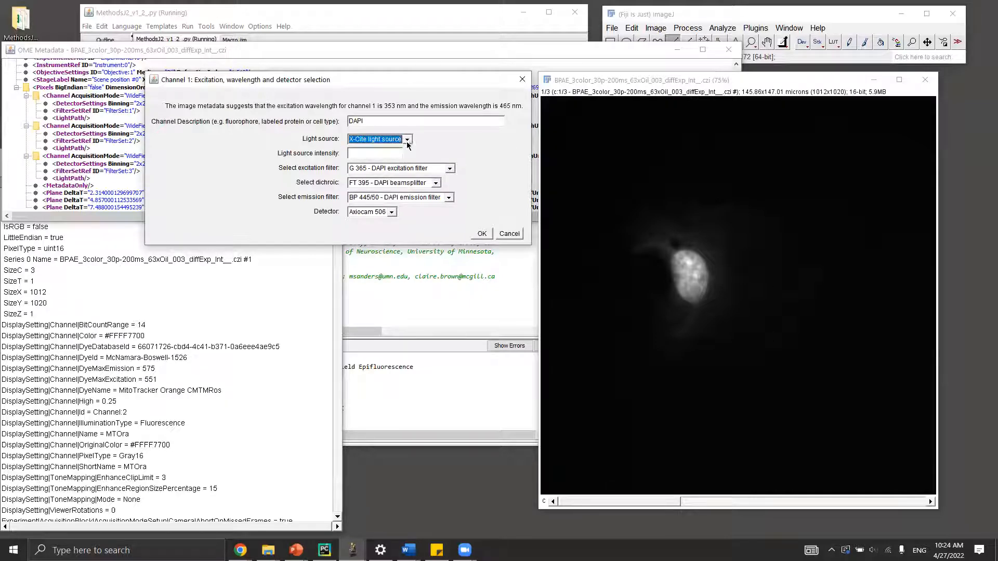
left_click(378, 154)
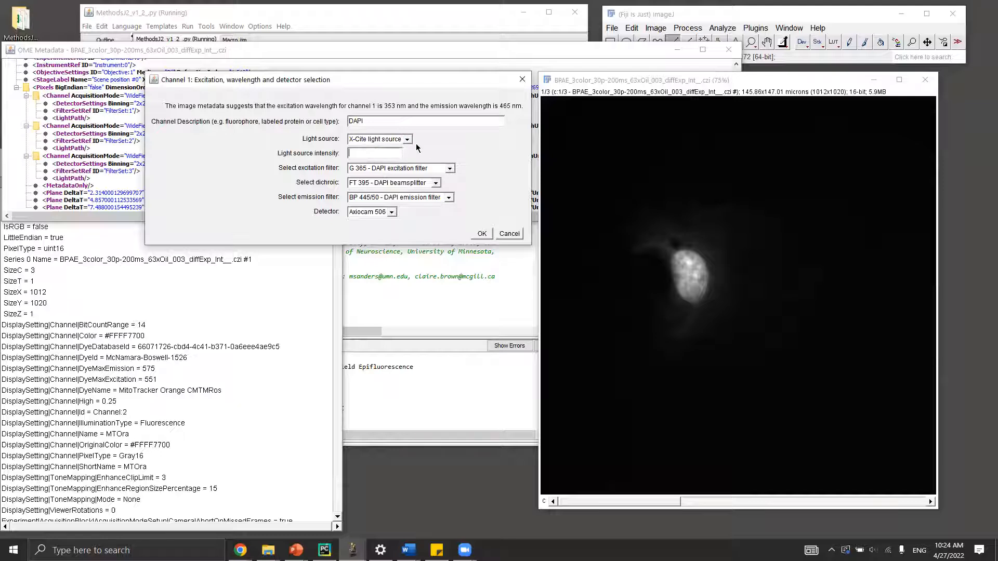
type("20%")
Keep G 365, FT 395 and BP 445/50 DAPI filters with the Axiocam 506 detector.
left_click(450, 169)
left_click(452, 166)
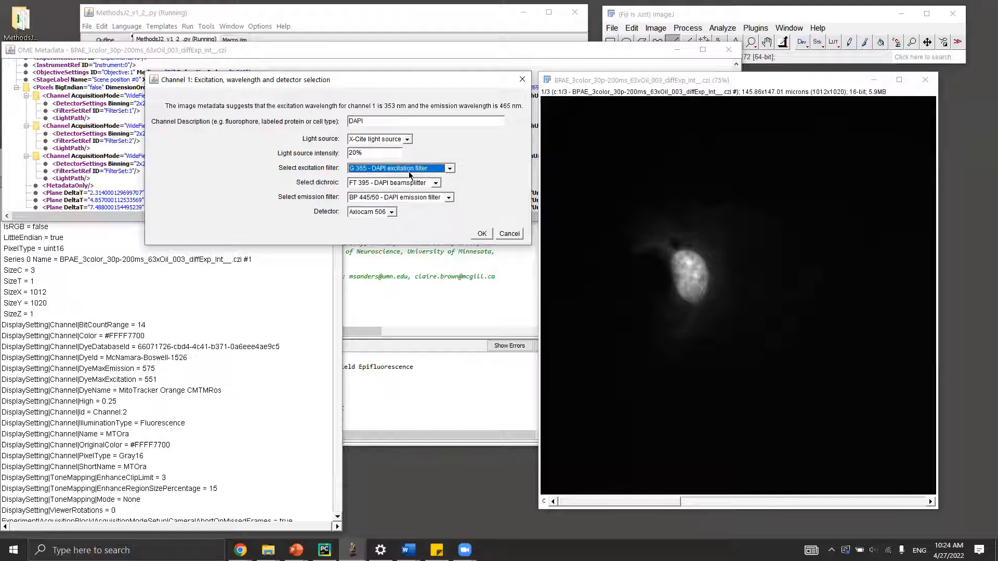
left_click(436, 184)
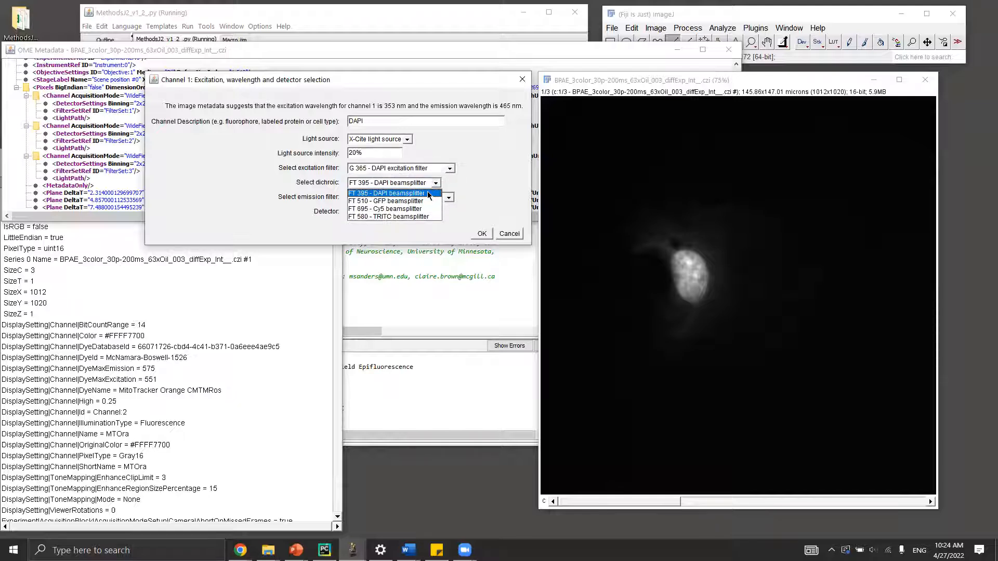
left_click(430, 194)
left_click(450, 199)
left_click(429, 202)
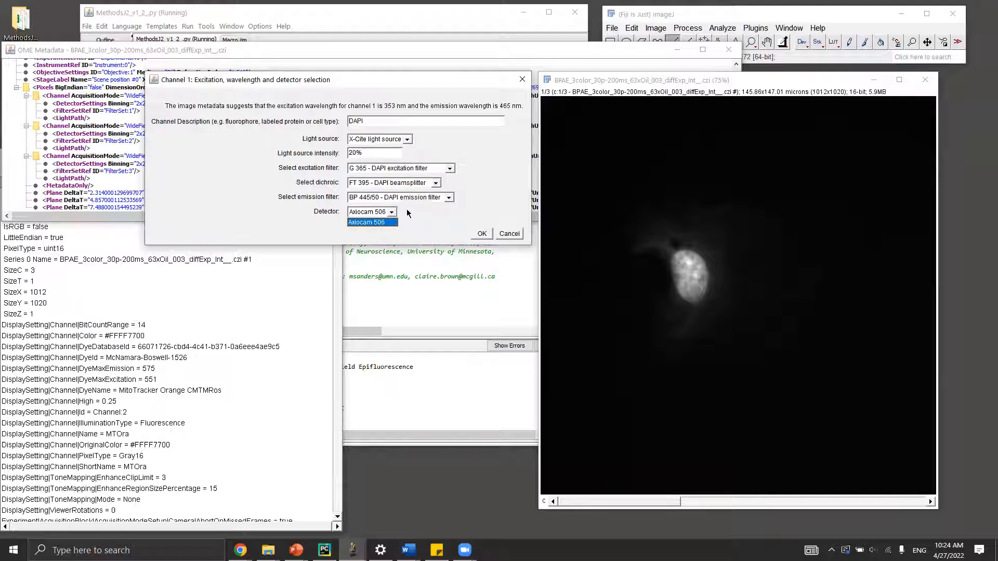
left_click(415, 225)
left_click(480, 233)
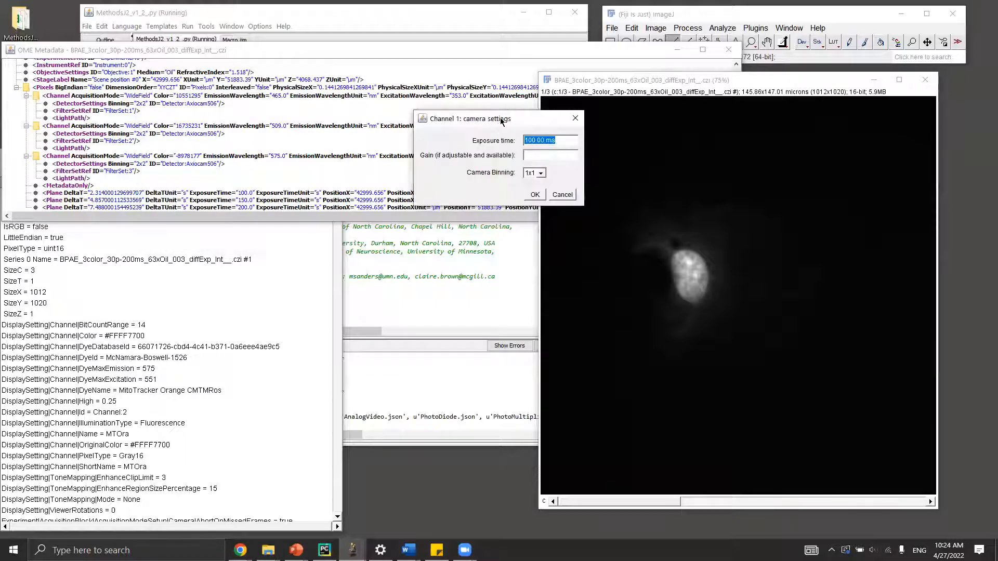
Set channel 1 camera binning to 2x2 with the 100.00 ms exposure.
left_click_drag(507, 121, 446, 130)
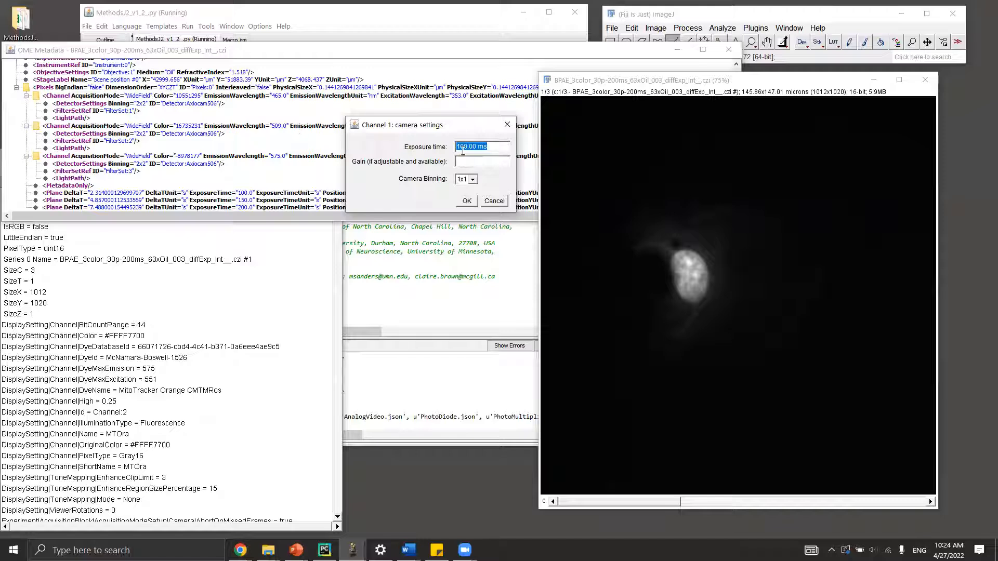
left_click(473, 179)
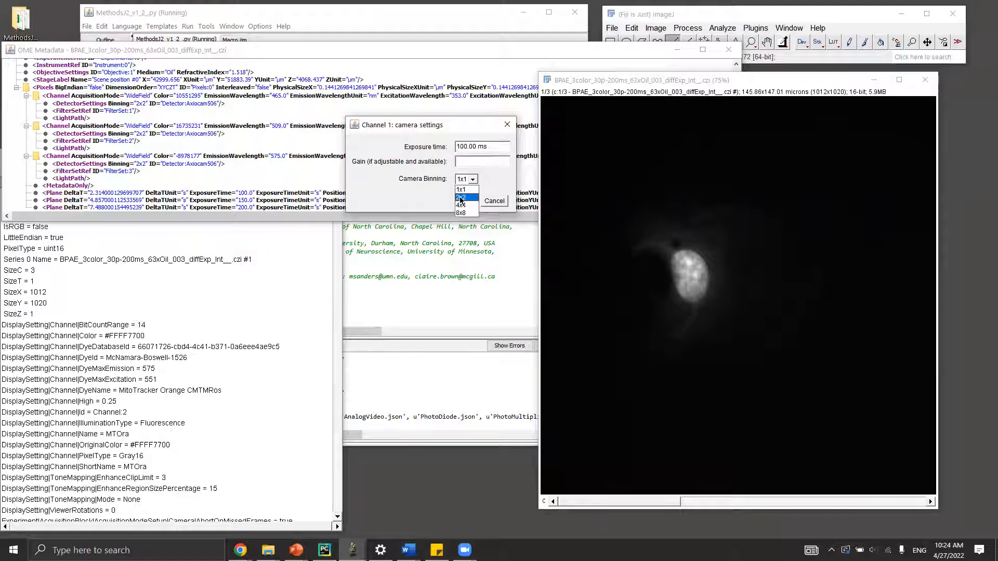
left_click(462, 199)
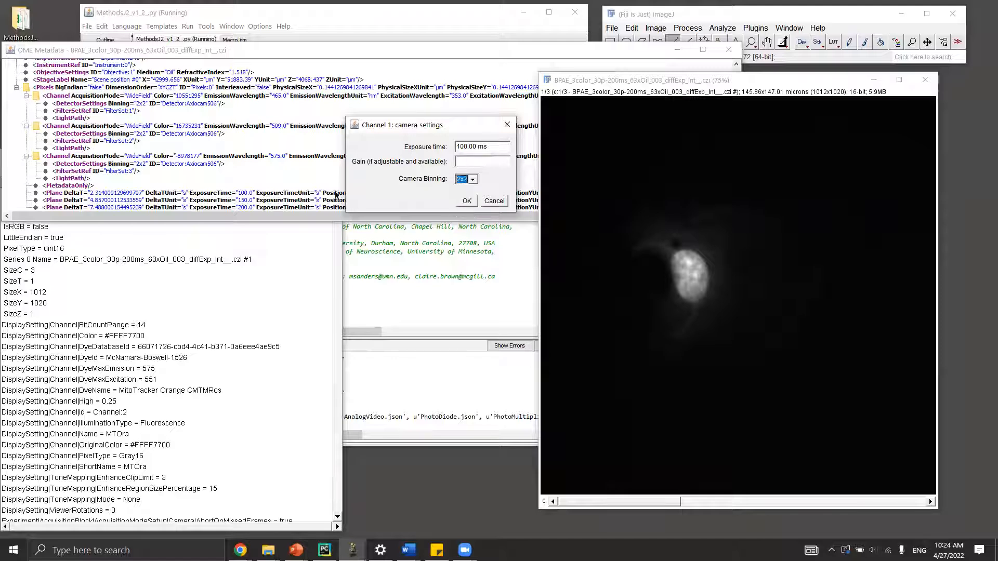
left_click(466, 201)
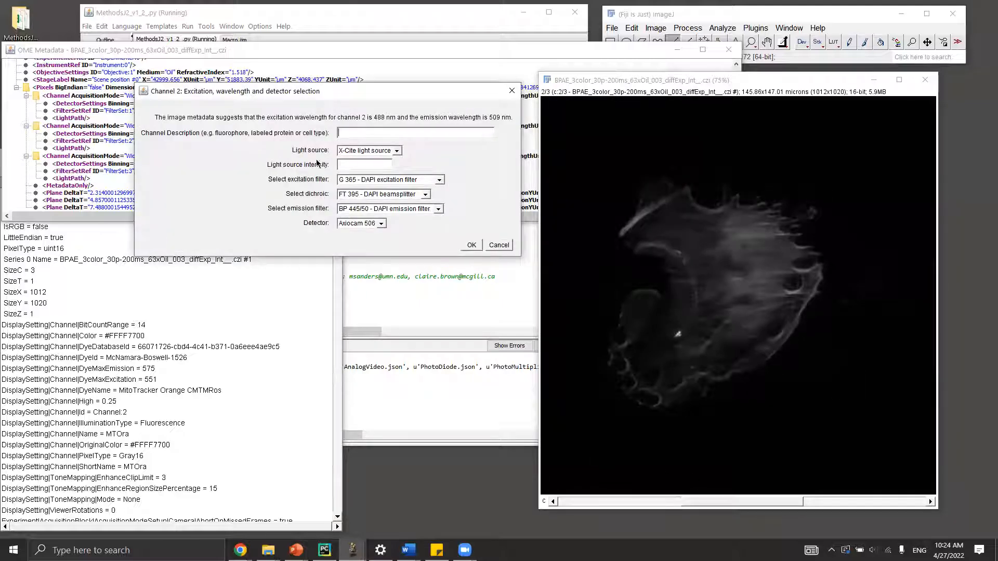
Describe channel 2 as Phalloidin-Alexa488 at 25% with BP 450-490, FT 510 and BP 515-565 GFP filters.
left_click(343, 137)
type("Phalloidin")
type("-Alexa488")
type("25%")
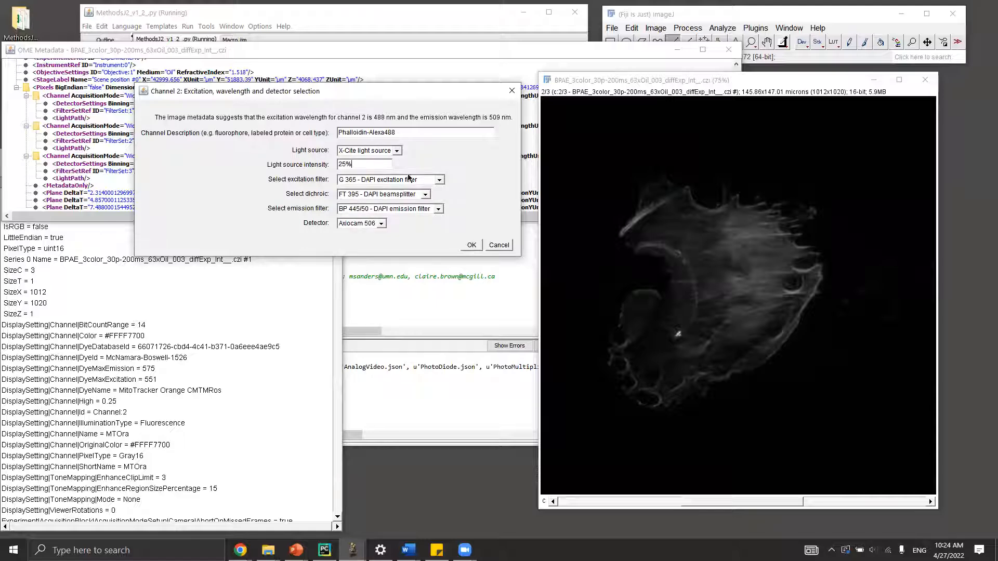
left_click(438, 180)
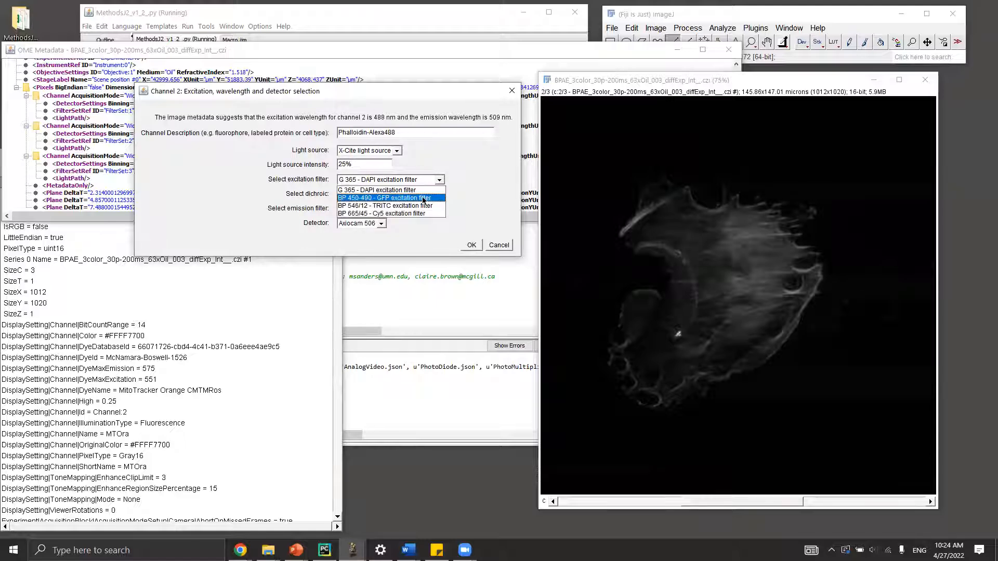
left_click(421, 198)
left_click(423, 194)
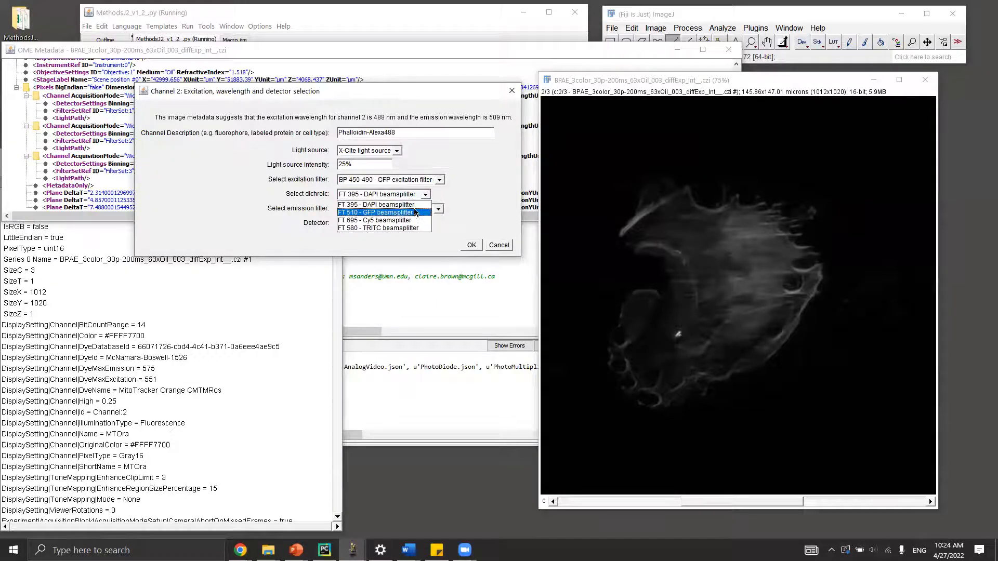
left_click(415, 208)
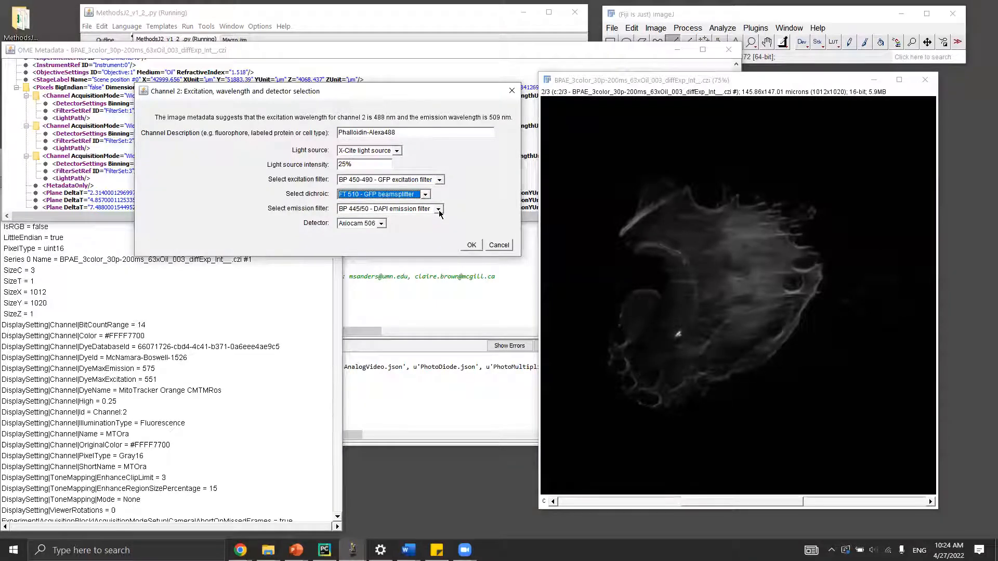
left_click(438, 209)
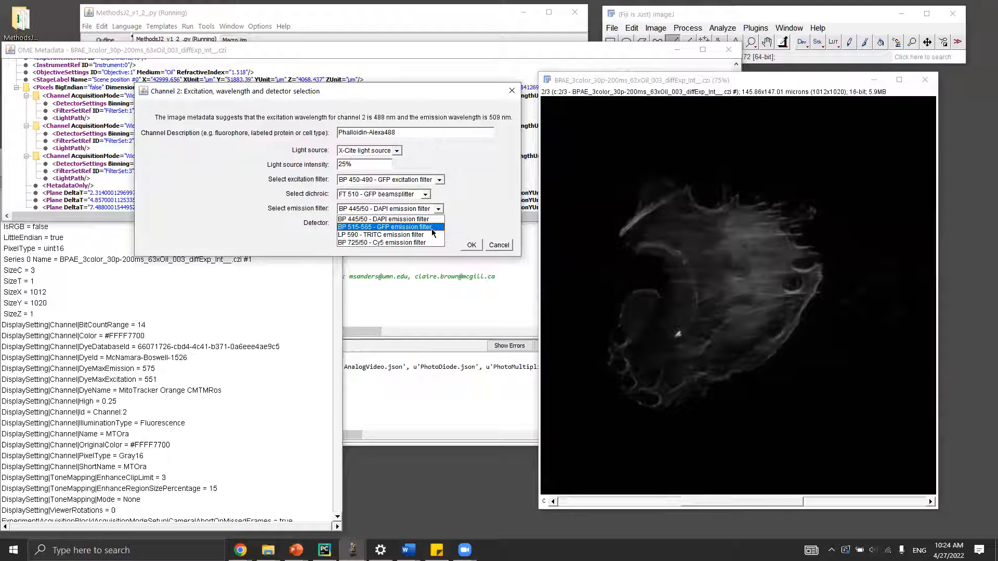
left_click(436, 227)
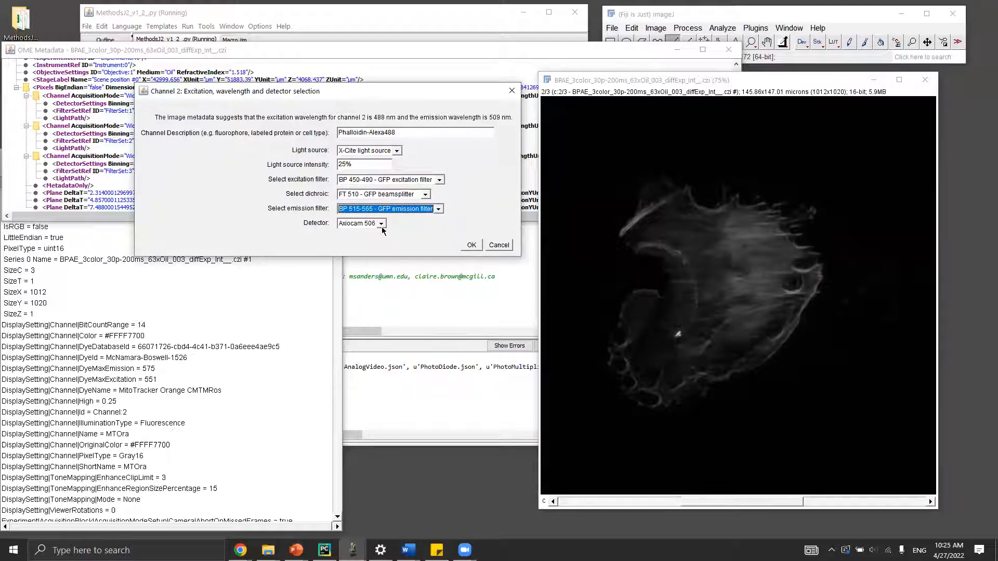
left_click(469, 245)
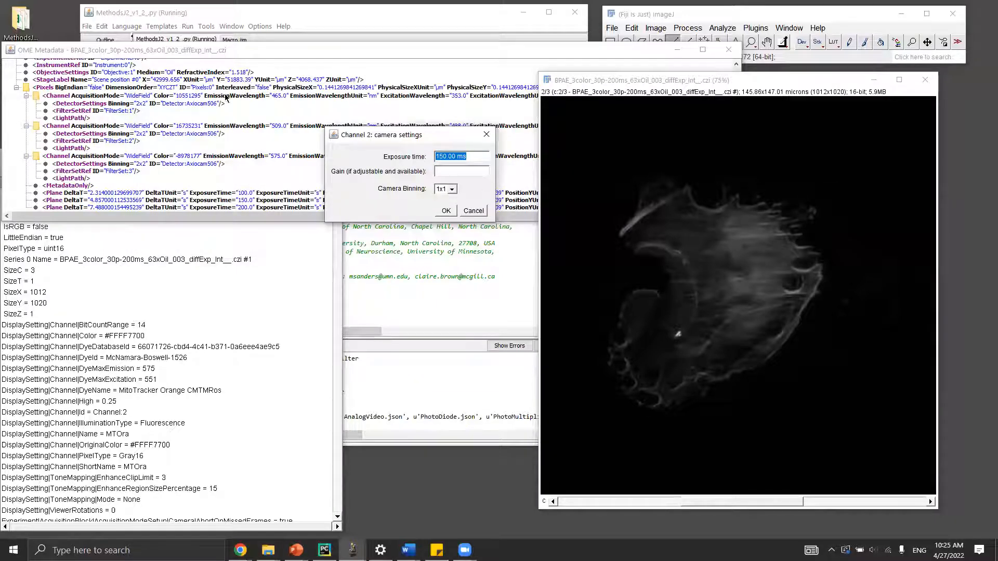
Set channel 2 camera binning to 2x2 with 150 ms exposure.
left_click(451, 174)
left_click(452, 191)
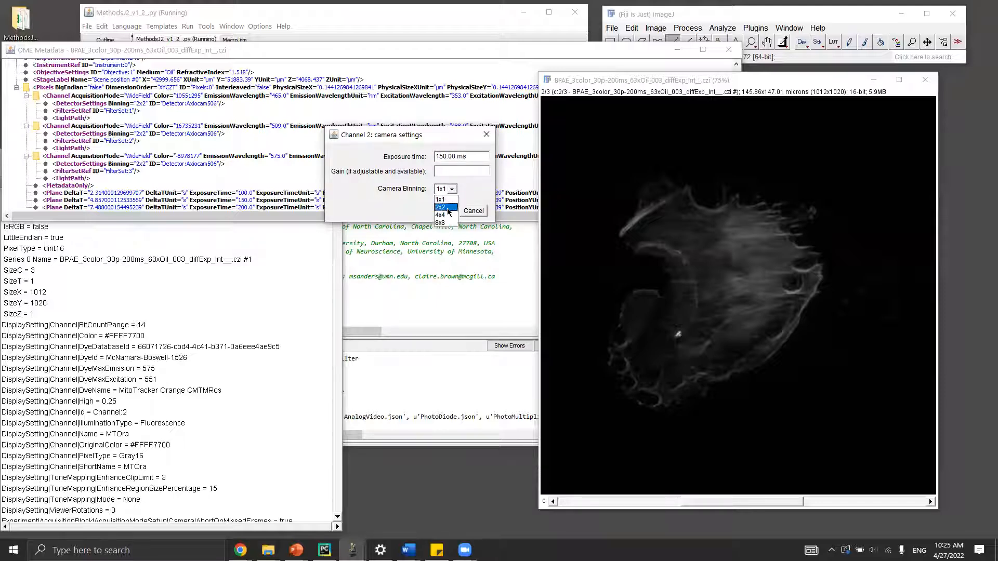
left_click(448, 207)
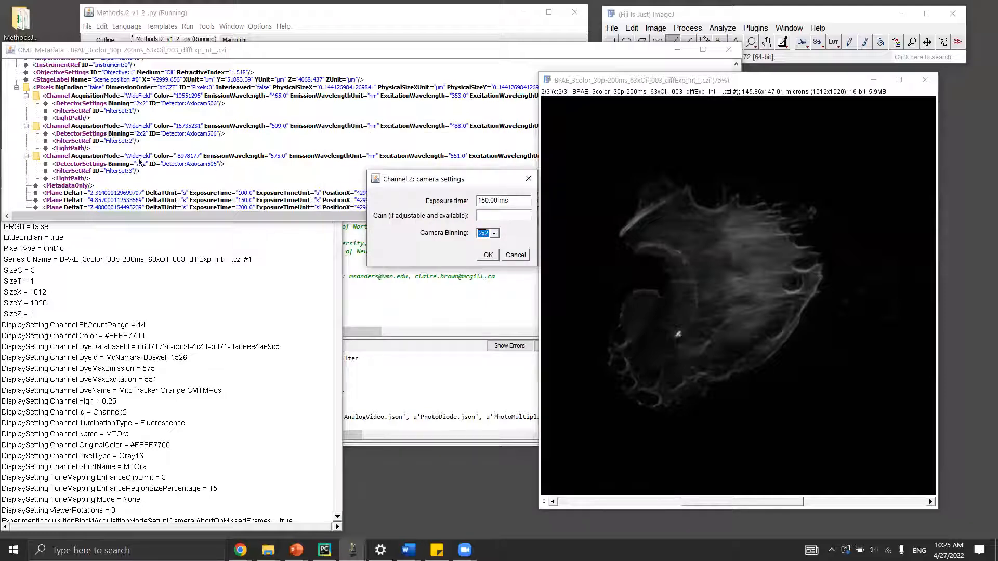
left_click(487, 256)
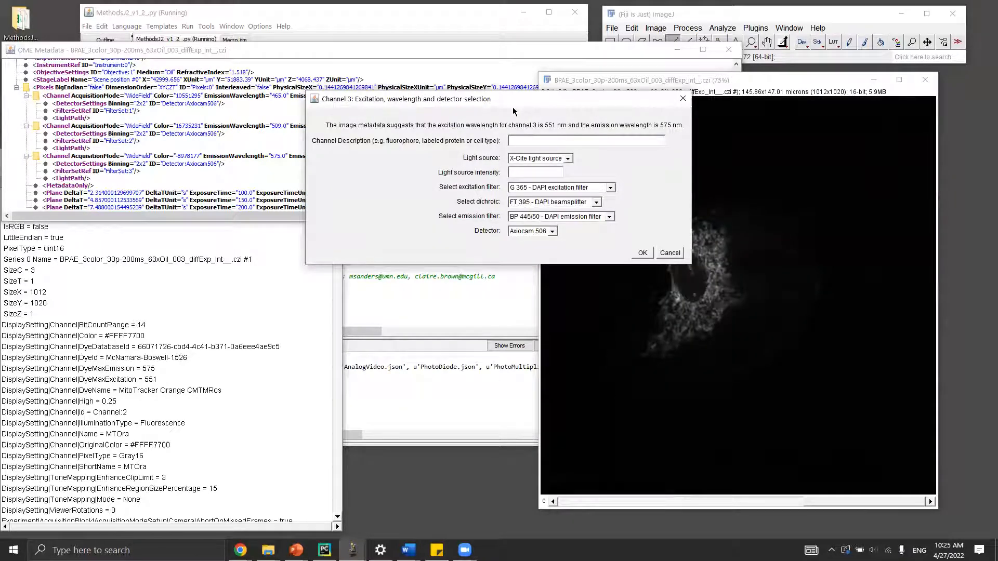
Describe channel 3 as MitoTracker Orange at 30% with BP 546/12, FT 580 and LP 590 TRITC filters.
left_click(412, 183)
type("Mito")
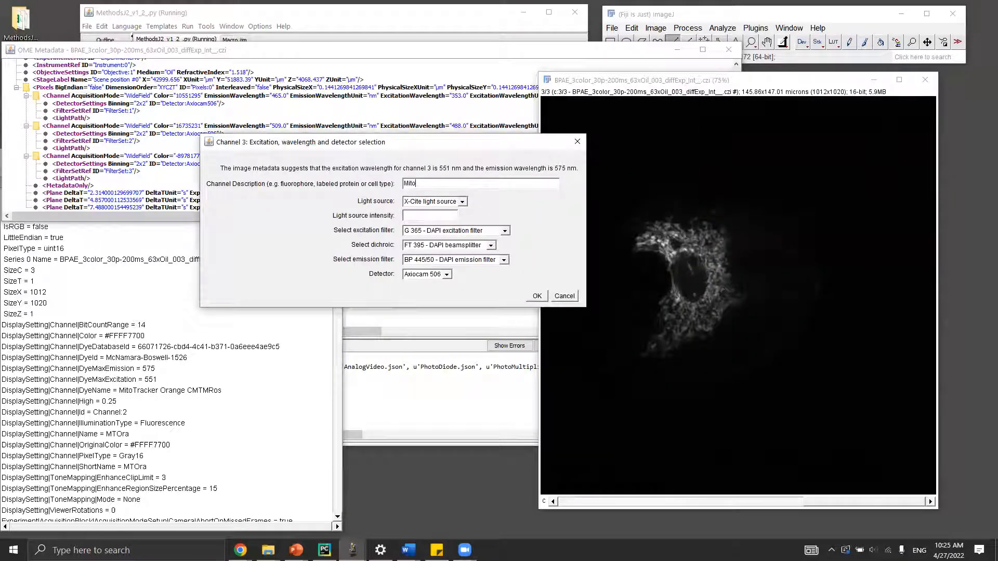
type("Trackler")
type("r Orange")
type("30%")
left_click(483, 233)
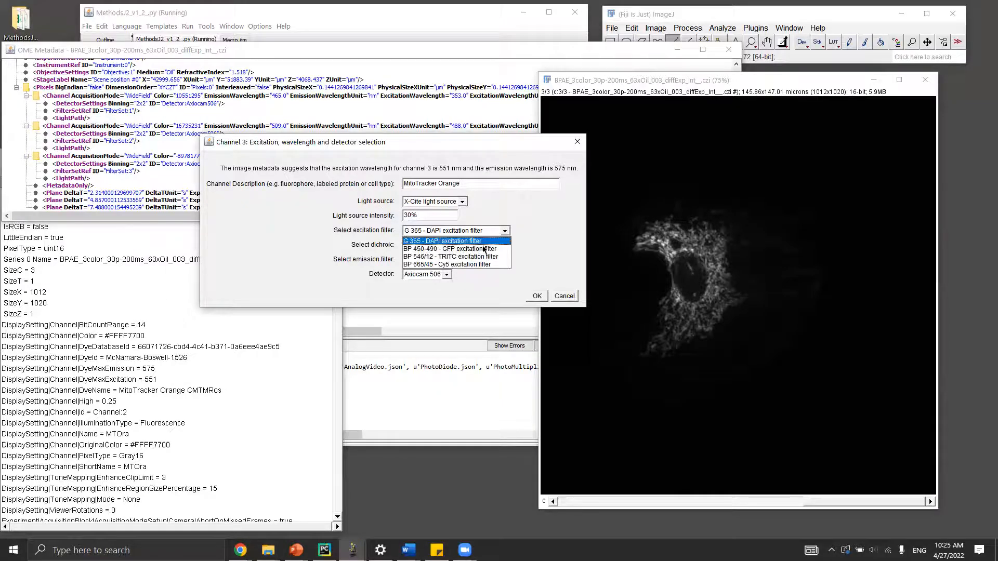
left_click(483, 254)
left_click(483, 248)
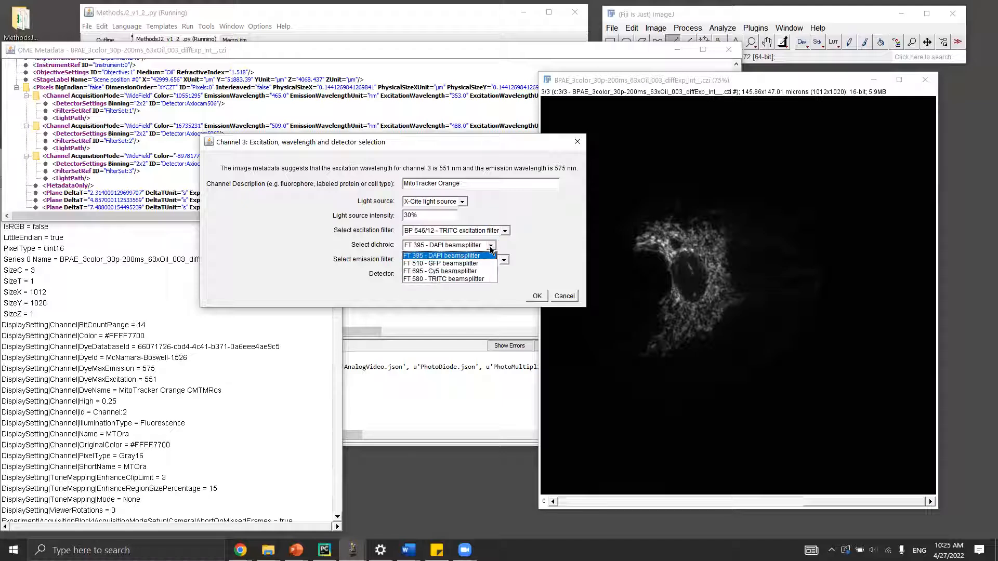
left_click(480, 280)
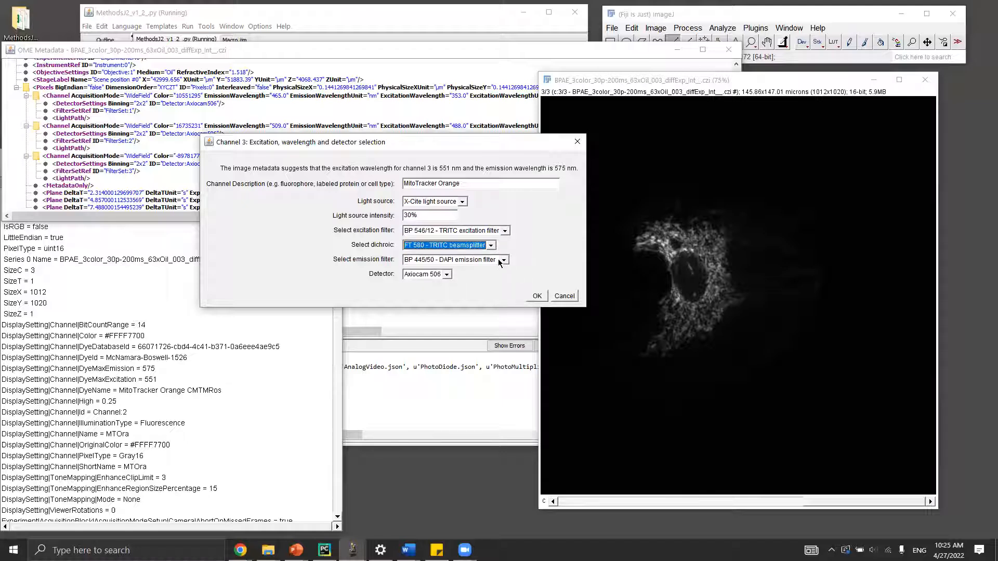
left_click(503, 260)
left_click(489, 285)
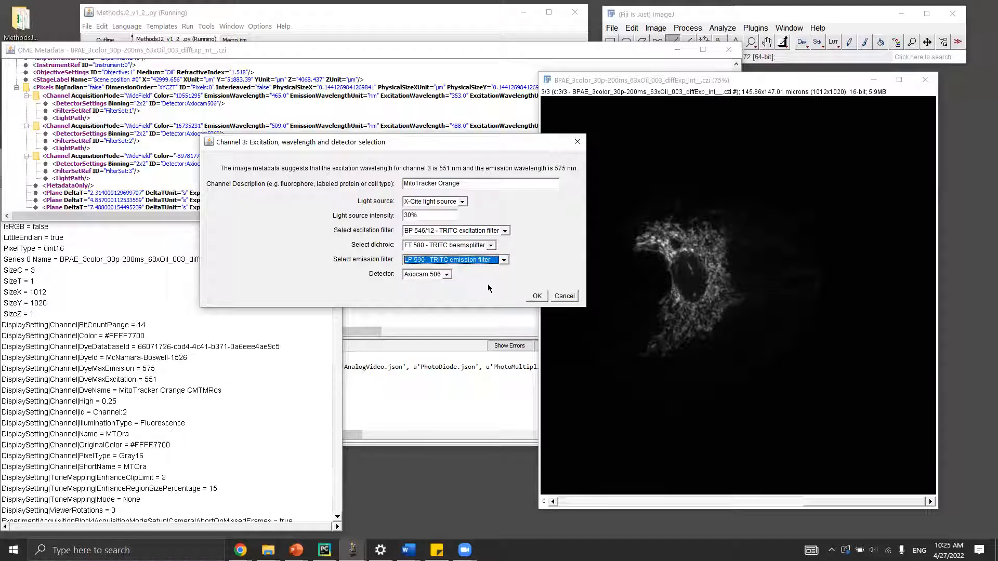
left_click(537, 295)
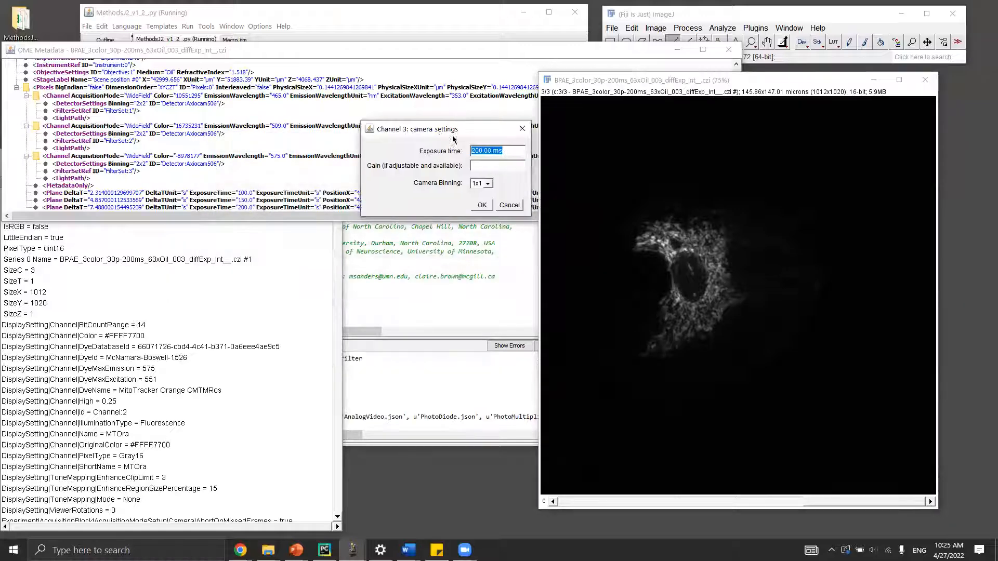
Set channel 3 camera binning to 2x2 with 200 ms exposure.
left_click(487, 184)
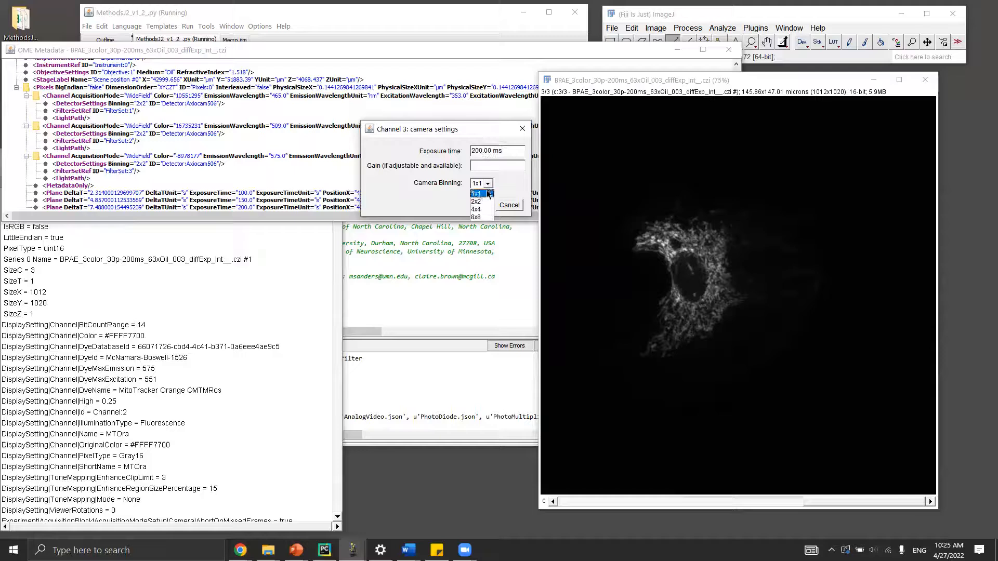
left_click(481, 202)
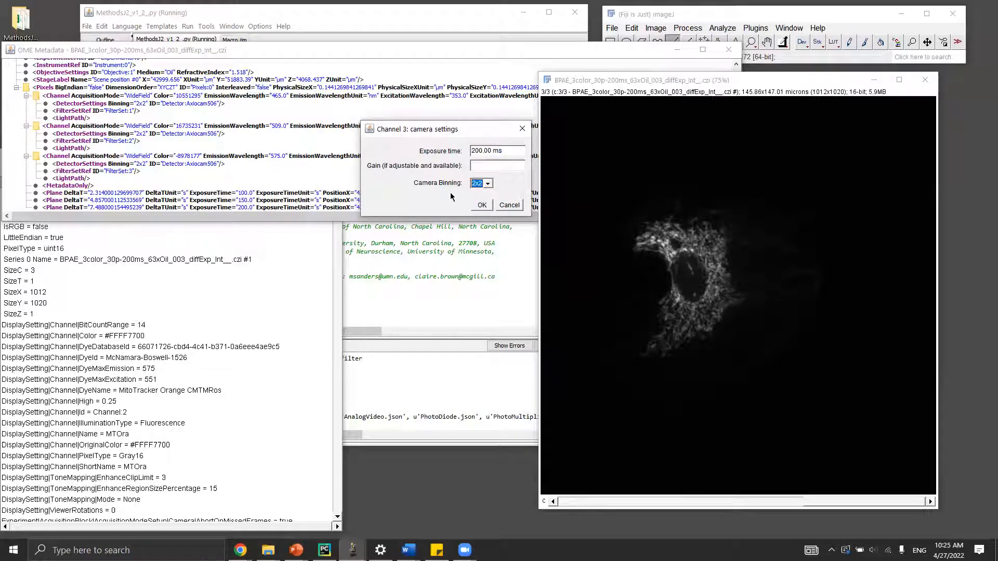
left_click(480, 206)
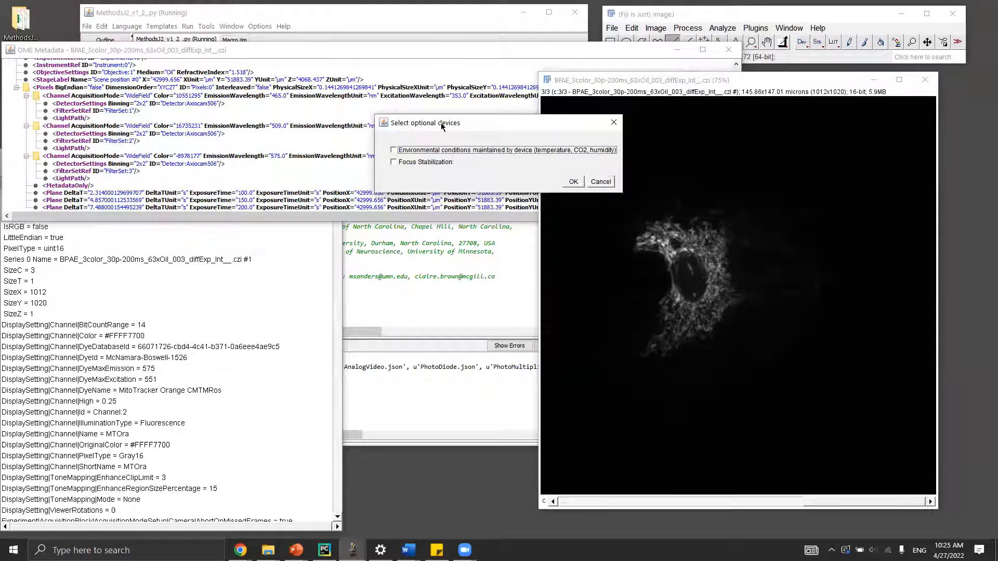
Confirm no optional devices, leaving environmental control and focus stabilization unchecked.
left_click_drag(442, 127, 352, 125)
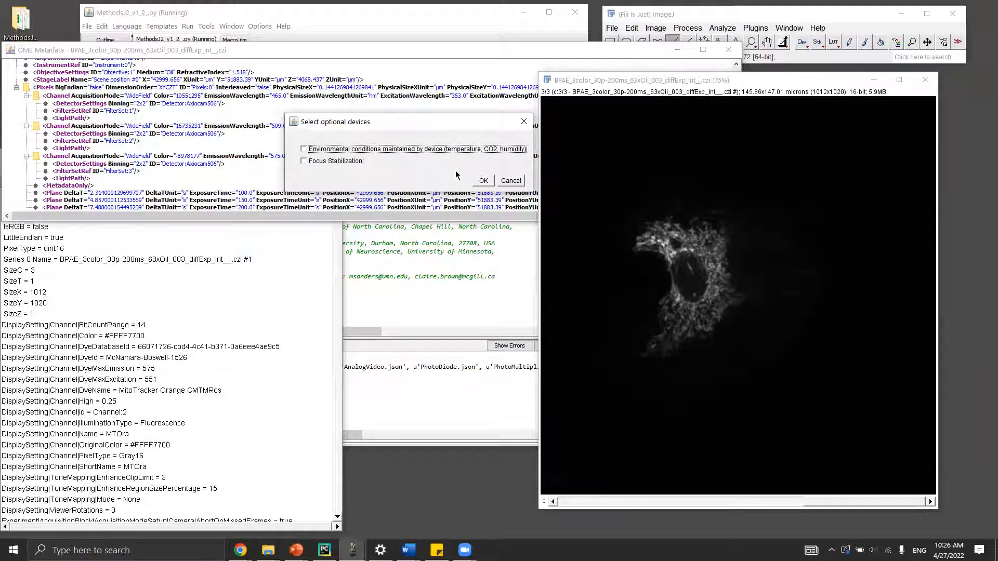
left_click(483, 181)
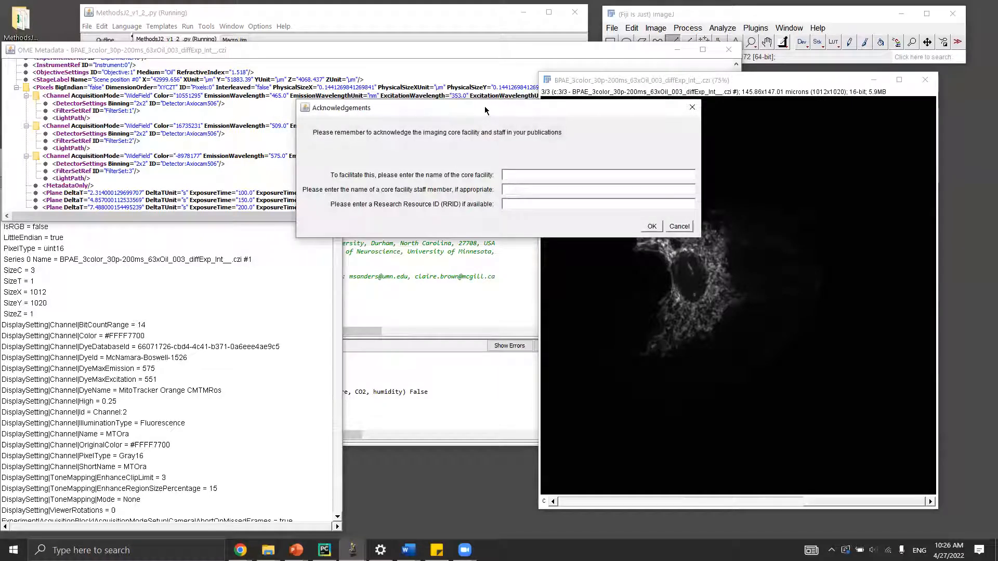
Enter Advanced BioImaging Facility (MCGill), the staff member's name and RRID SCR_017697 as acknowledgements.
left_click_drag(485, 106, 319, 78)
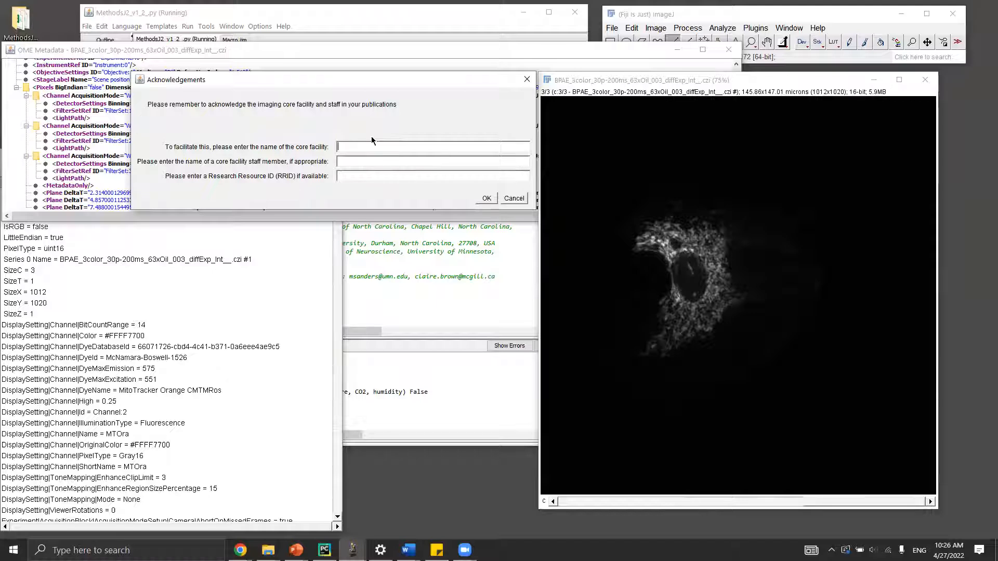
type("Advanced BioImaging Facility (MCGill)")
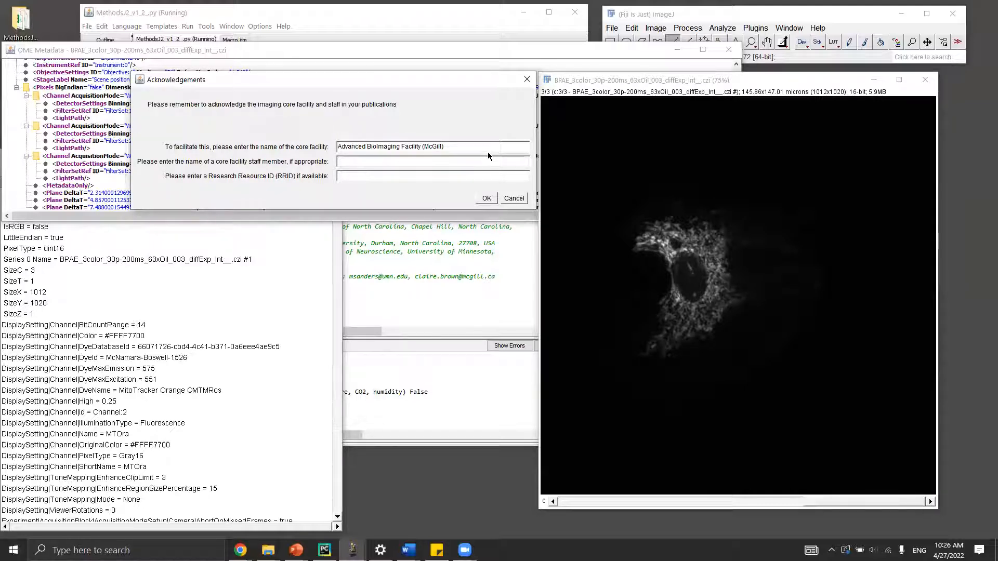
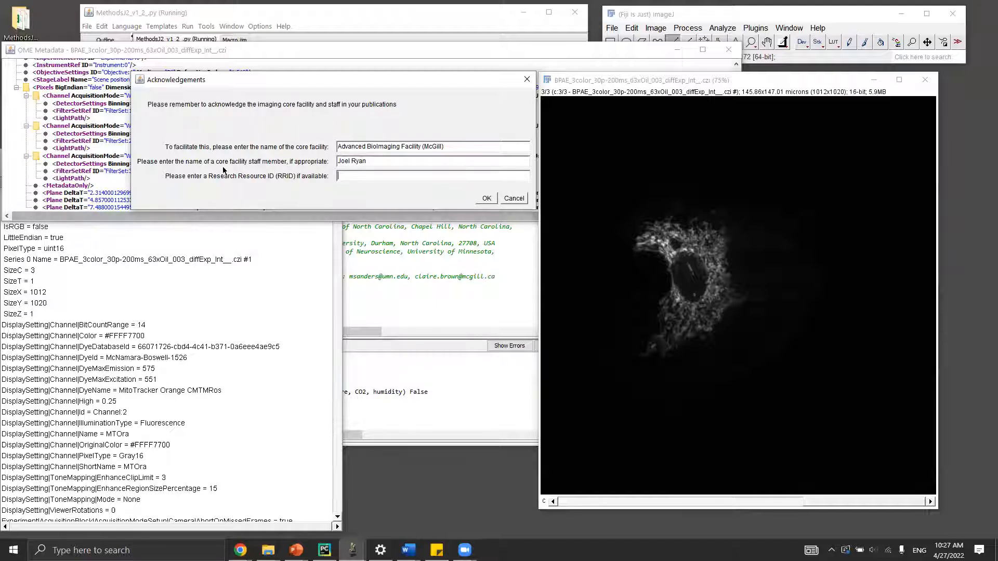
key("Tab")
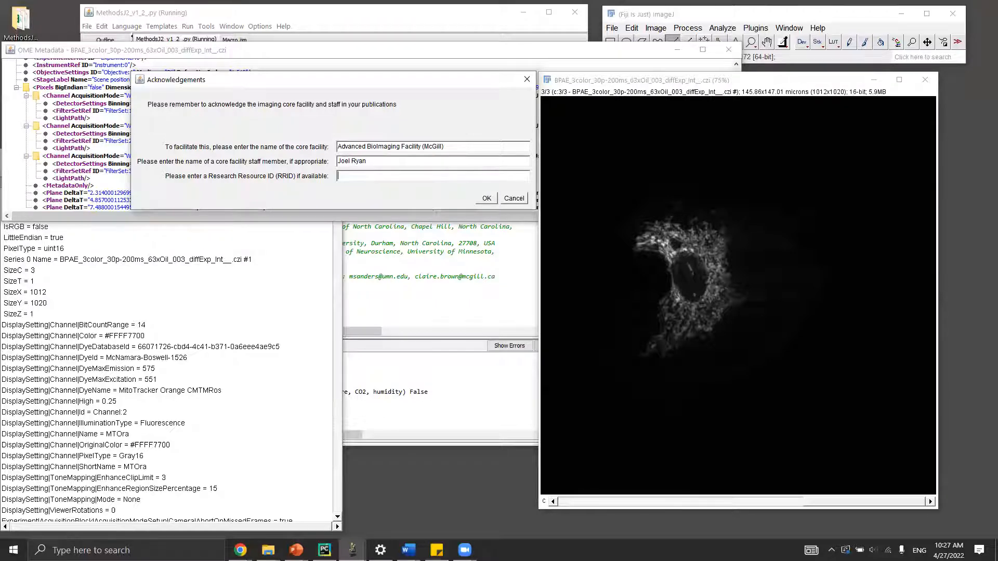
key("alt+Tab")
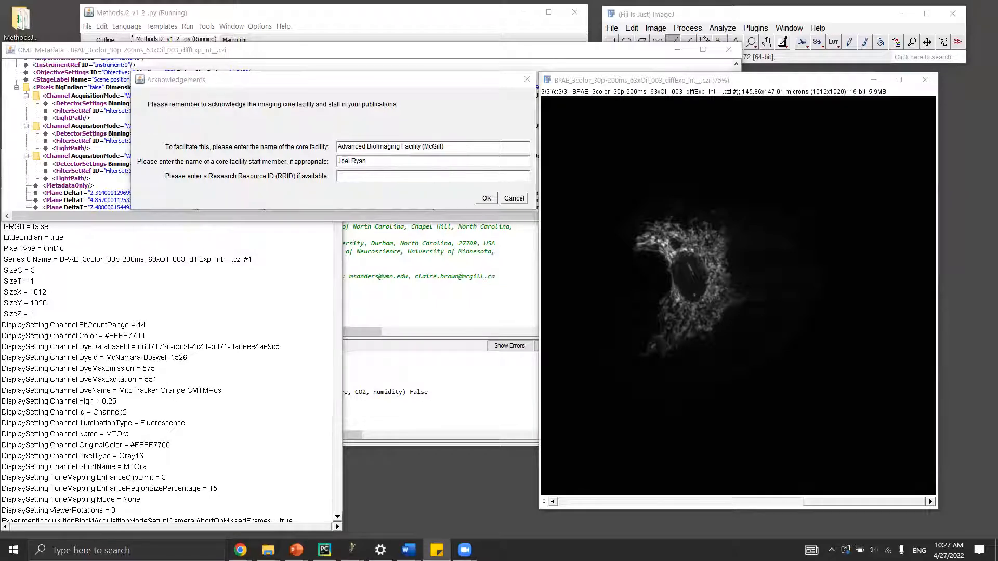
left_click(388, 180)
type("SCR_017697")
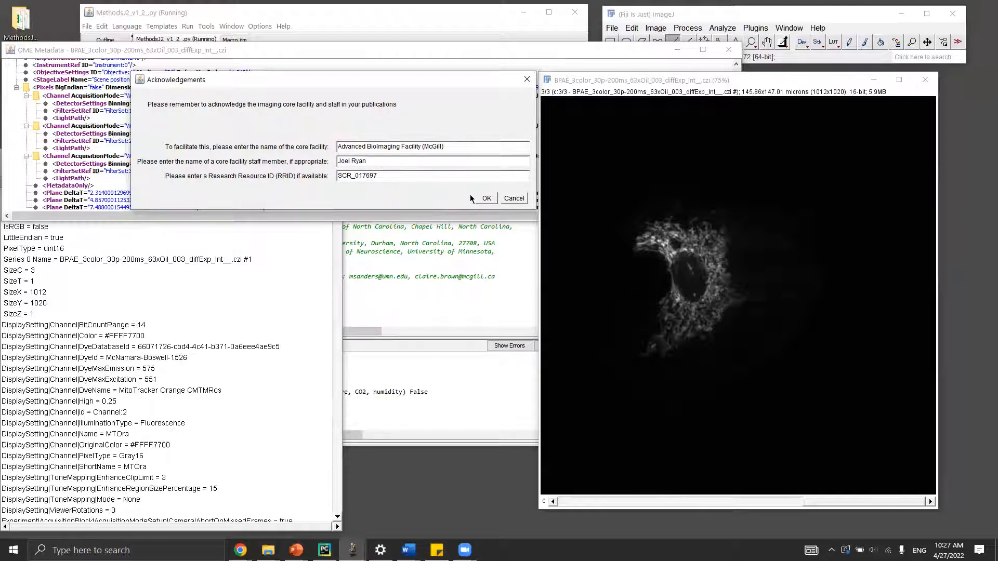
left_click(485, 199)
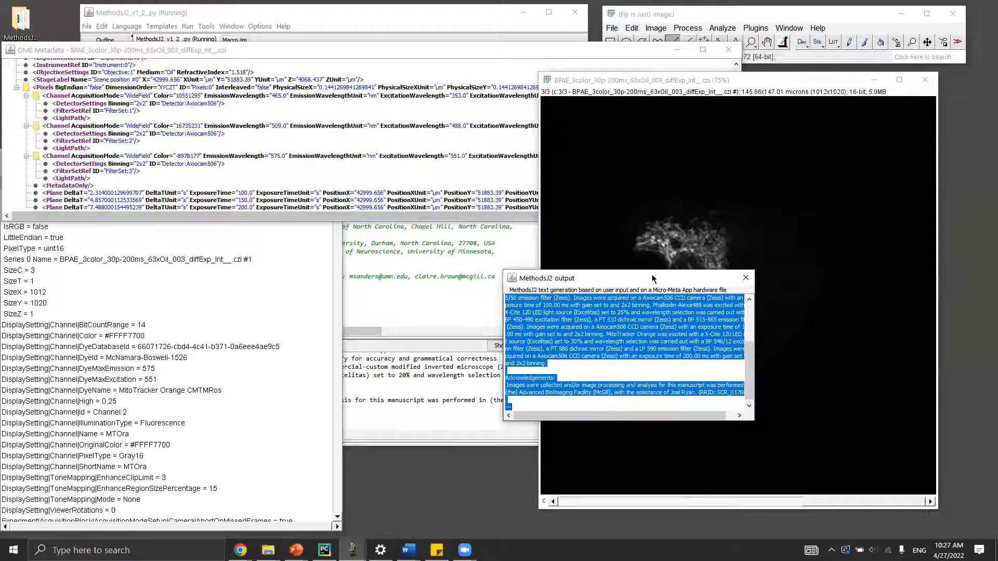
Move and enlarge the MethodsJ2 output window to reveal the full generated text, then return to Word.
left_click_drag(652, 275, 701, 161)
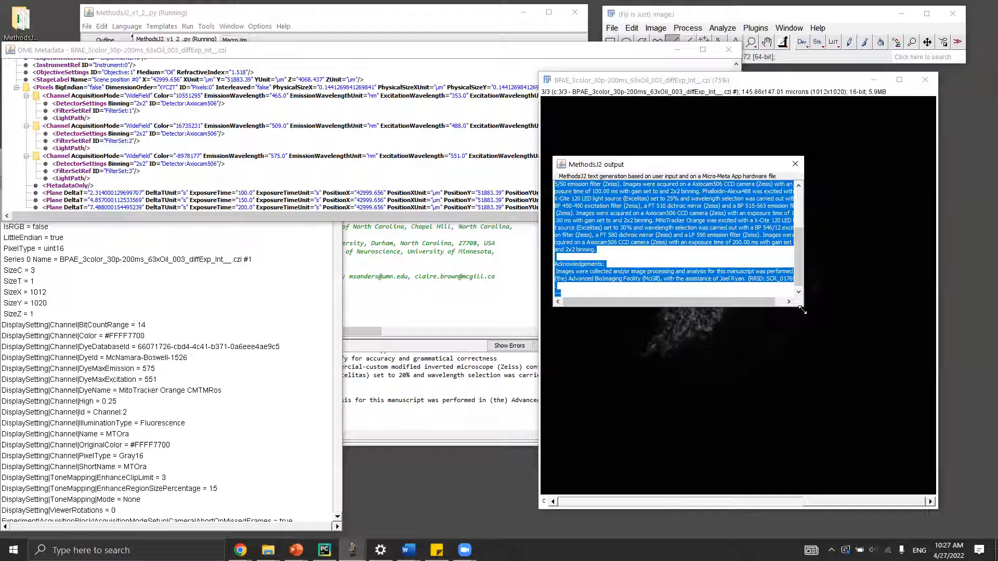
left_click_drag(802, 310, 873, 423)
left_click_drag(716, 171, 749, 168)
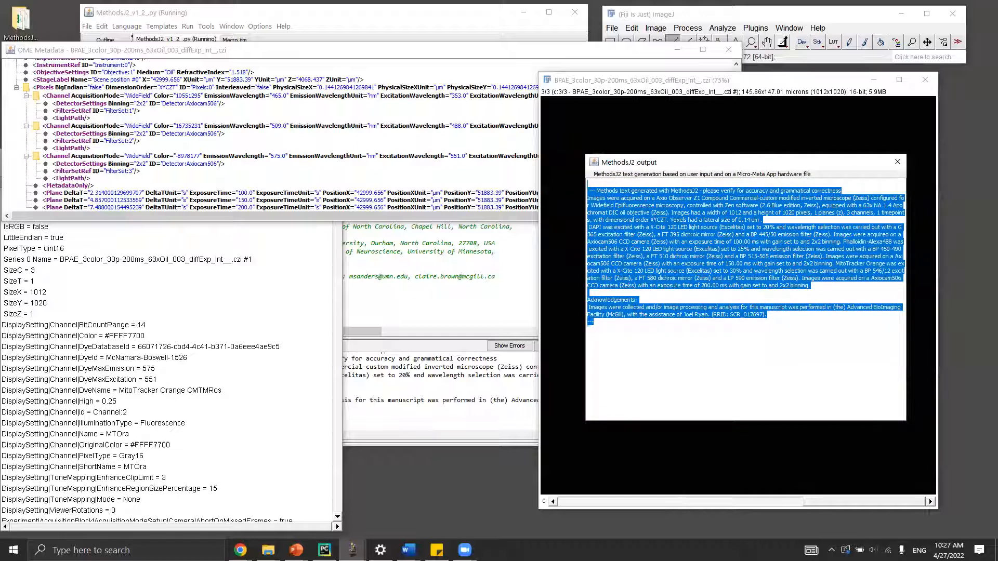
key("alt+Tab")
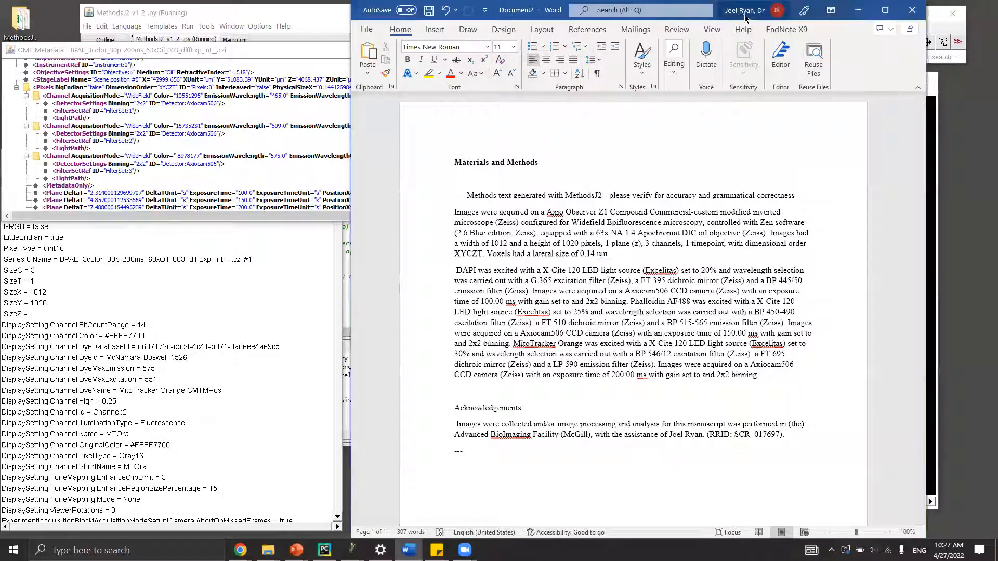
Paste the MethodsJ2 text into the blank document and check the verification note.
key("super+Down")
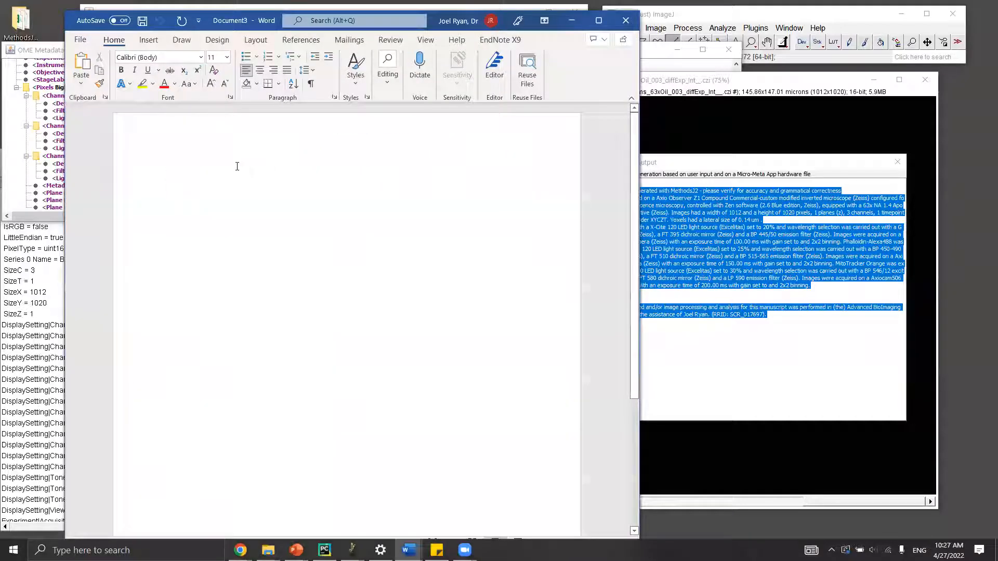
key("ctrl+v")
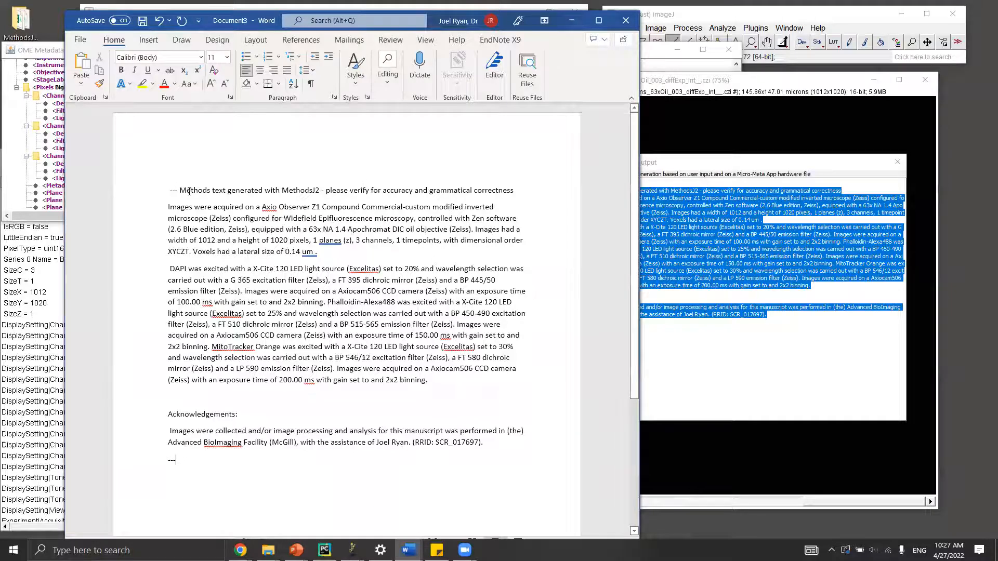
left_click_drag(323, 191, 508, 196)
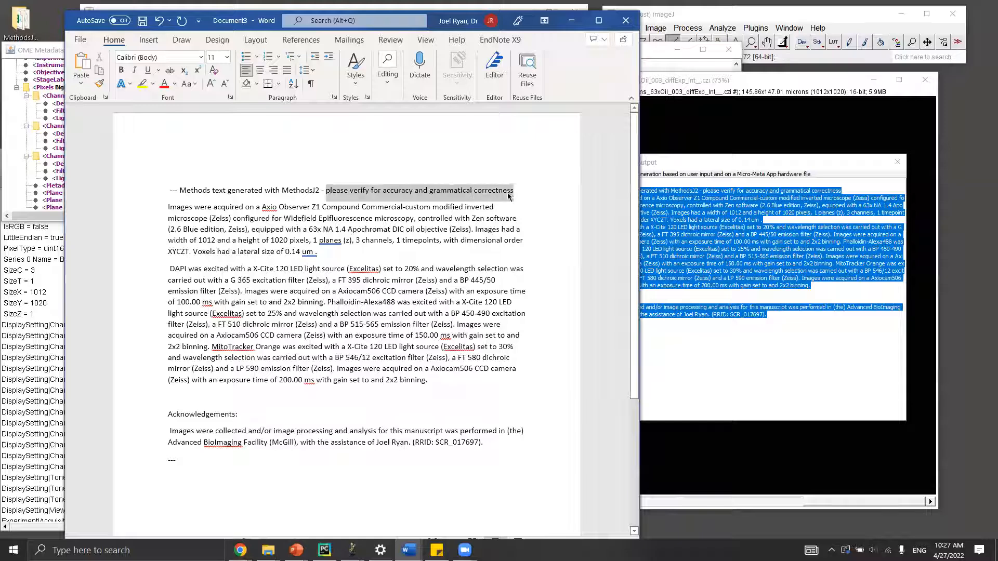
left_click(192, 203)
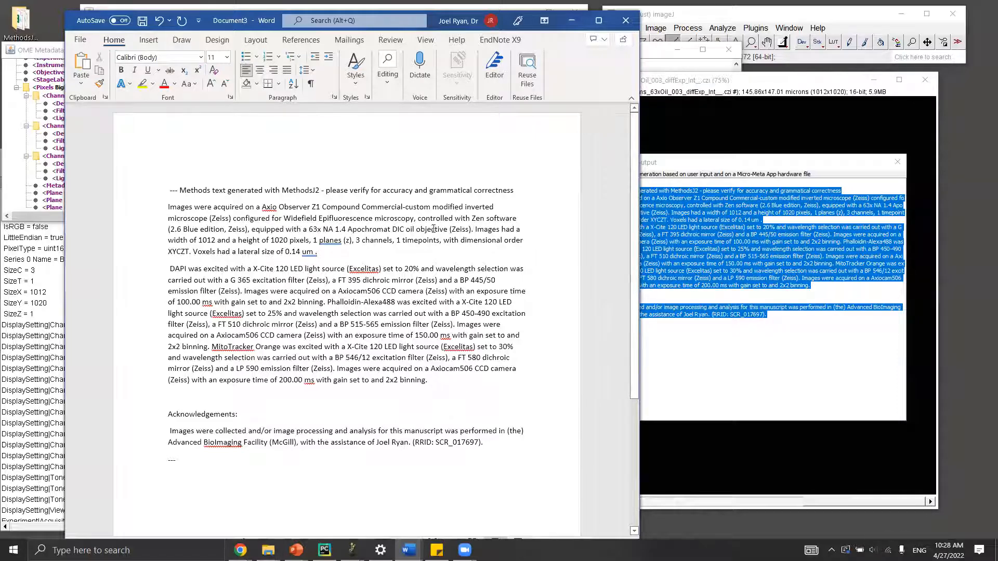
Review the DAPI, Phalloidin-Alexa488 and MitoTracker channel descriptions and the Acknowledgements, then minimize Word.
left_click(172, 270, "ctrl")
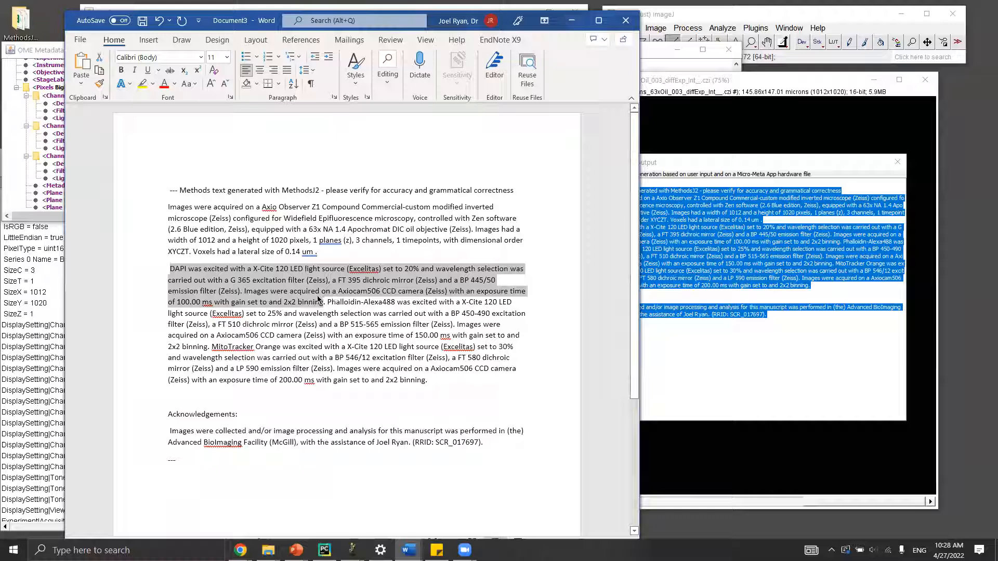
left_click_drag(326, 301, 396, 302)
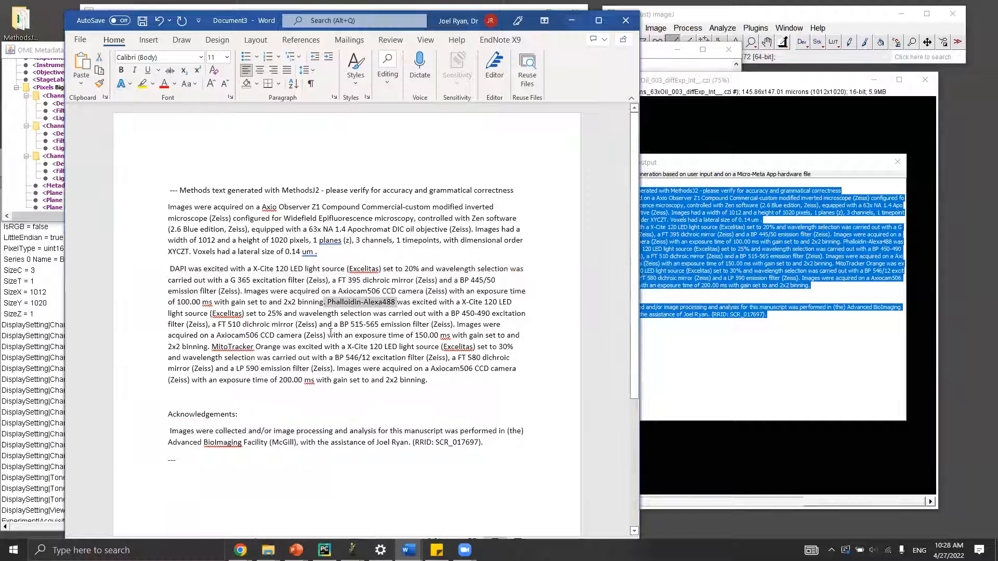
left_click_drag(211, 346, 431, 386)
left_click(437, 403)
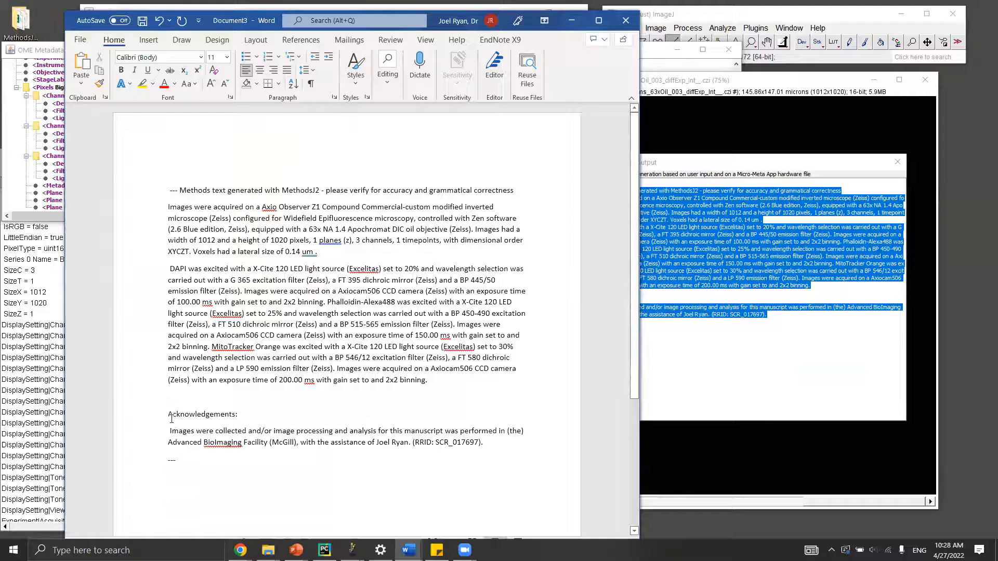
left_click_drag(170, 416, 488, 443)
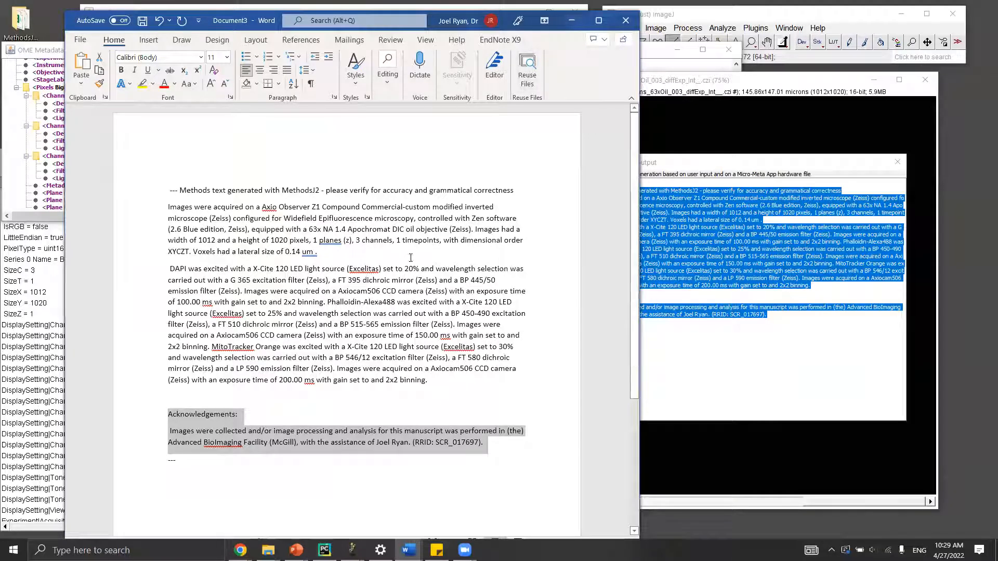
left_click(571, 21)
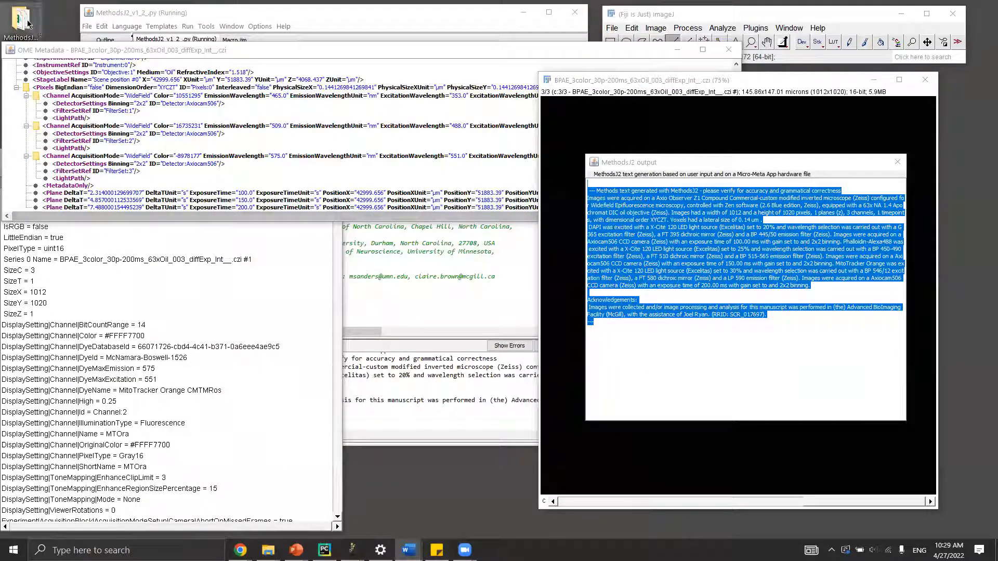
Open the newer methods-text CSV ending in 001 from MethodsJ2-main in Excel.
left_click_drag(200, 48, 201, 65)
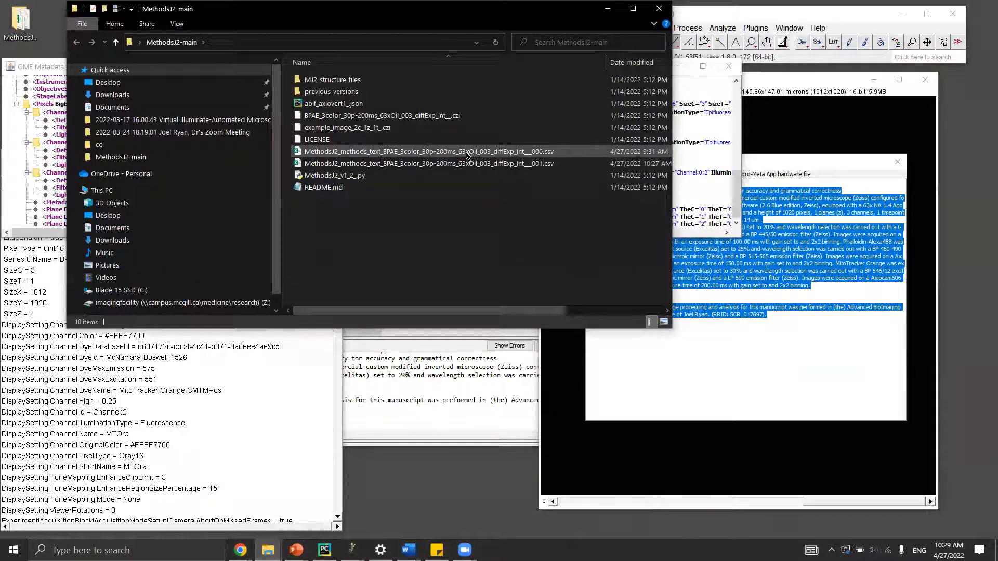
left_click(499, 163)
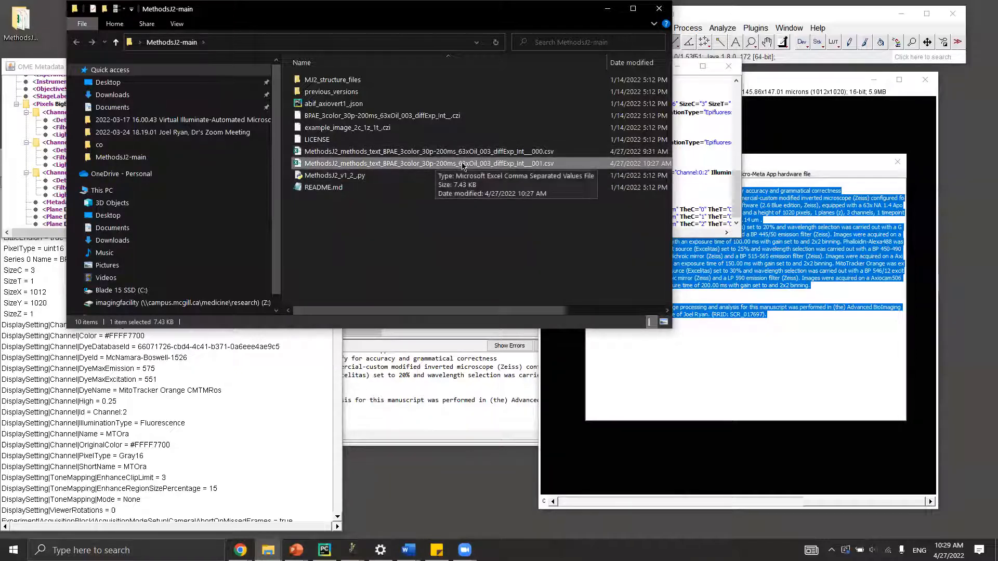
double_click(415, 164)
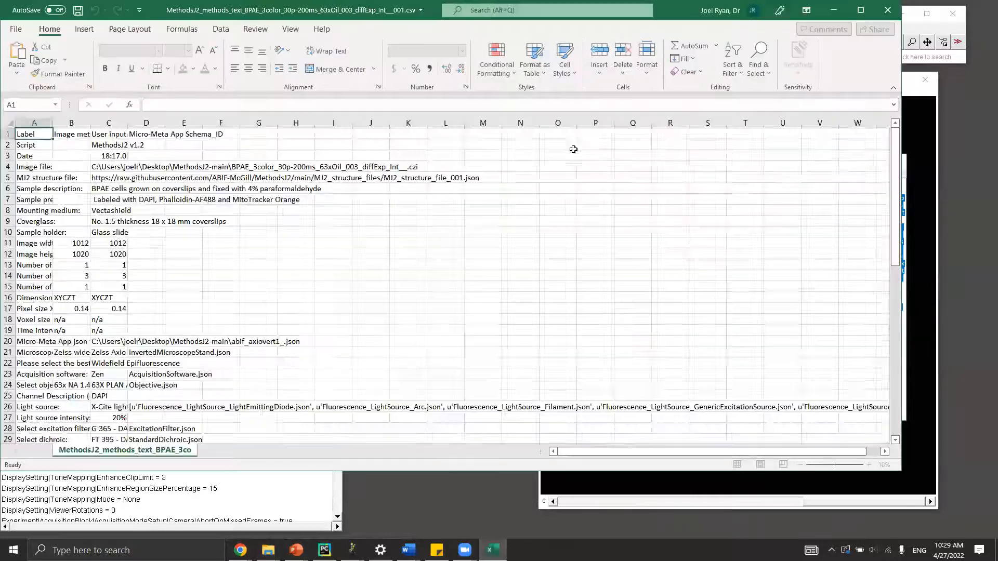
Widen column A to fit the full labels and column D to show the schema IDs.
left_click_drag(53, 123, 262, 123)
left_click_drag(338, 124, 704, 121)
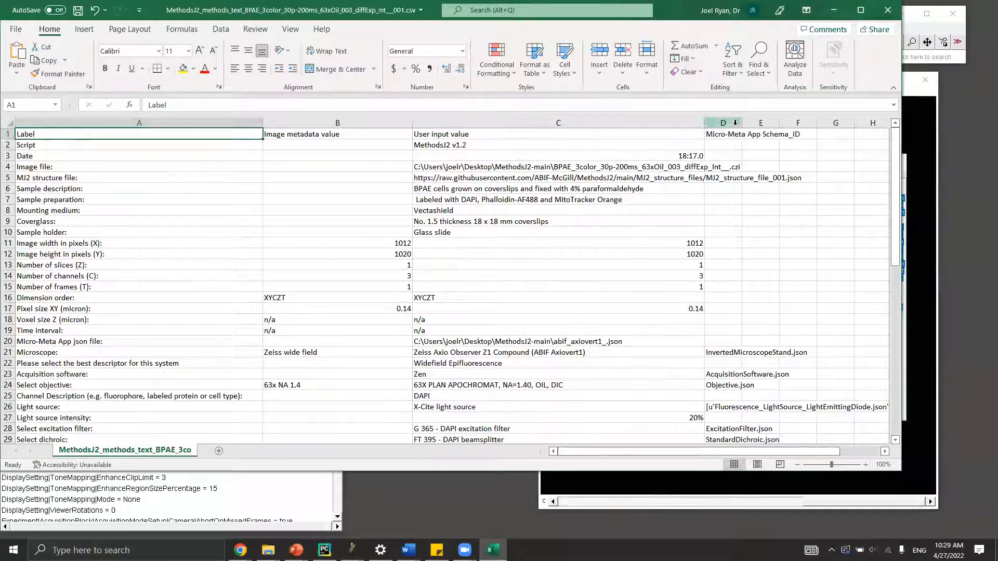
left_click_drag(742, 123, 854, 124)
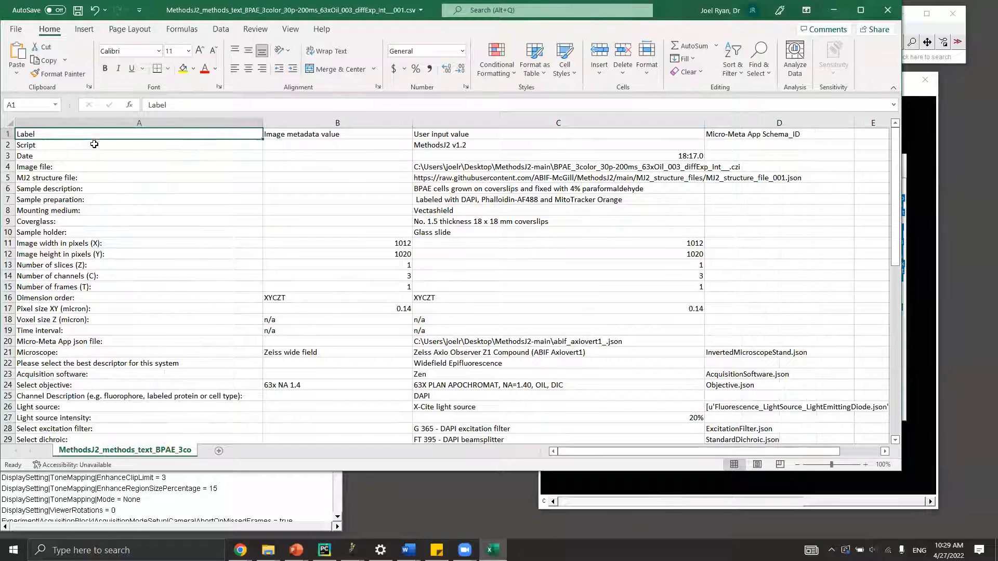
Review the labels from Script and Date down through sample preparation, coverglass and mounting medium.
left_click(80, 148)
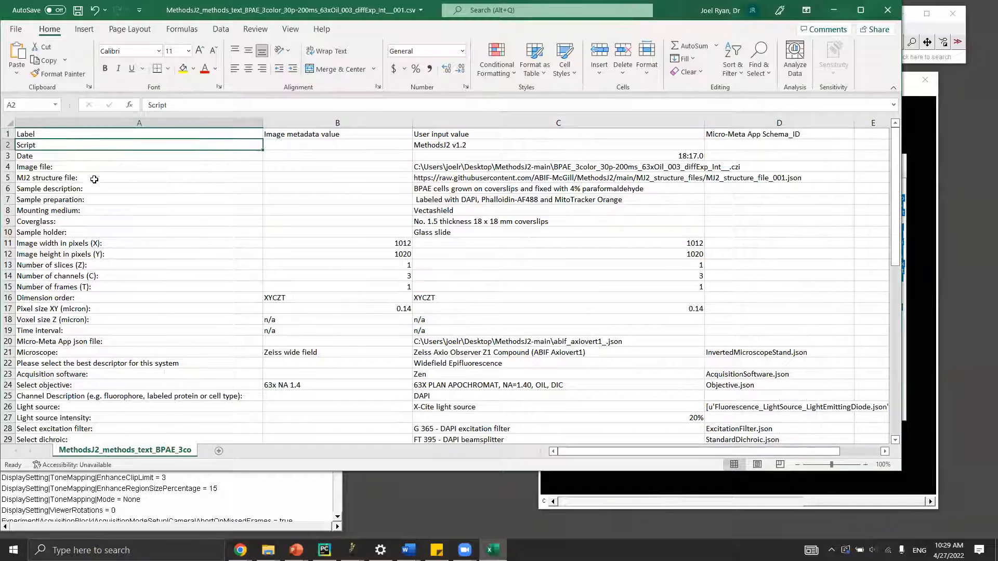
scroll(88, 185, "down", 1)
scroll(80, 184, "up", 1)
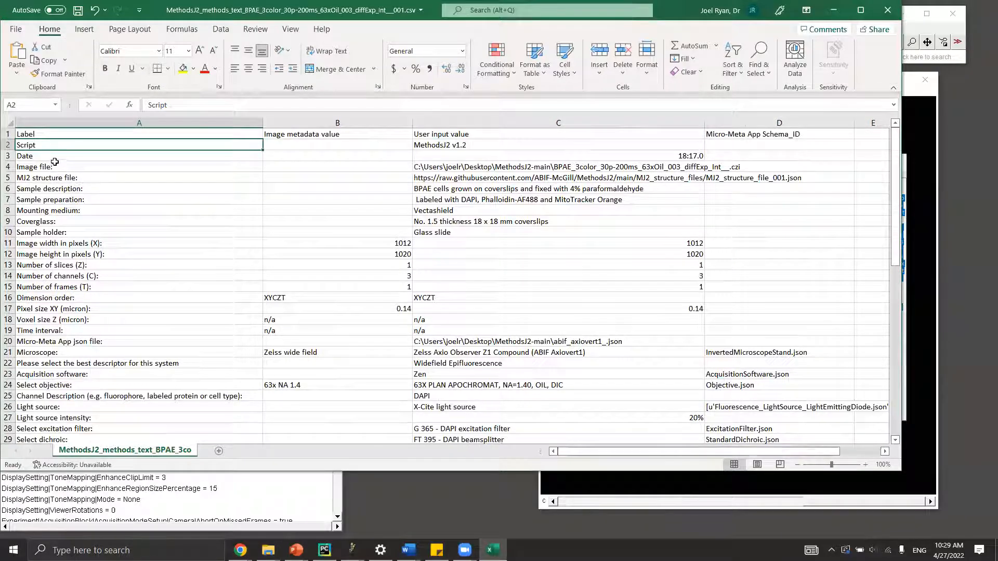
scroll(50, 182, "down", 5)
scroll(42, 202, "up", 1)
scroll(42, 203, "down", 7)
scroll(36, 182, "up", 12)
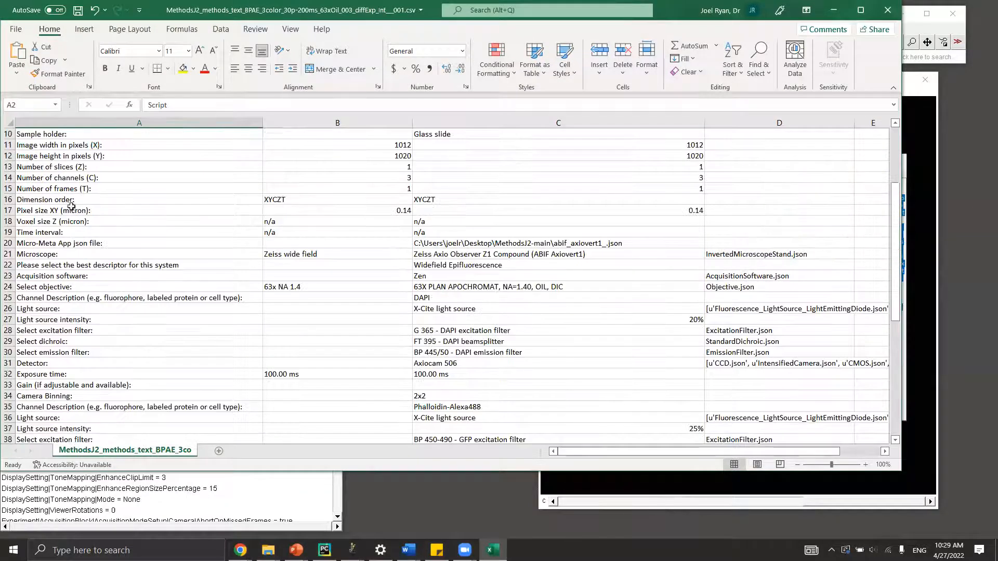
left_click(62, 157)
left_click(86, 172)
left_click(174, 192)
left_click(158, 196)
key("Down")
key("Down")
key("Up")
key("Up")
key("Down")
Check image metadata values: width 1012, Zeiss wide field microscope, 63x NA 1.4 objective, exposure time.
left_click(333, 136)
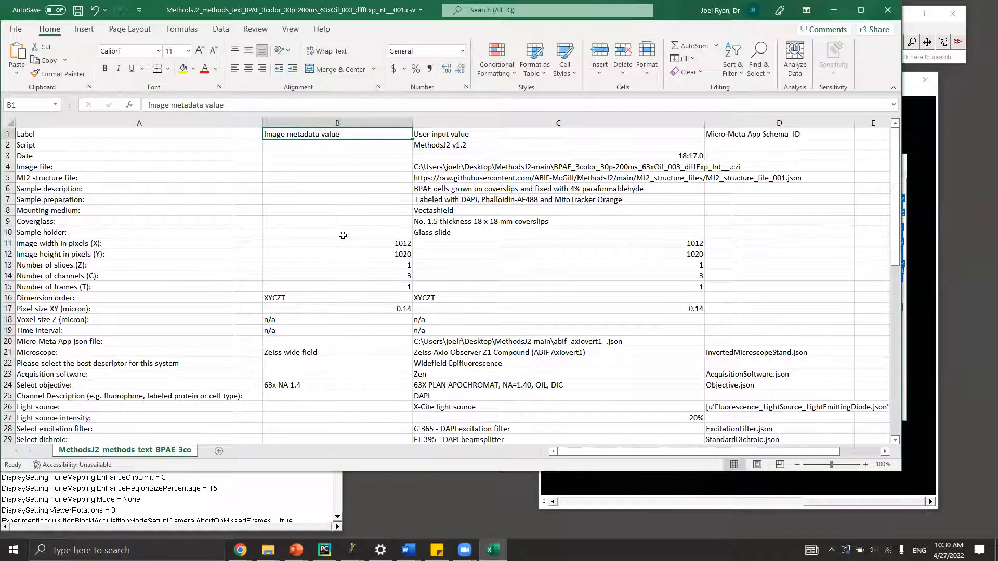
scroll(339, 263, "down", 2)
scroll(333, 257, "up", 2)
left_click(309, 242)
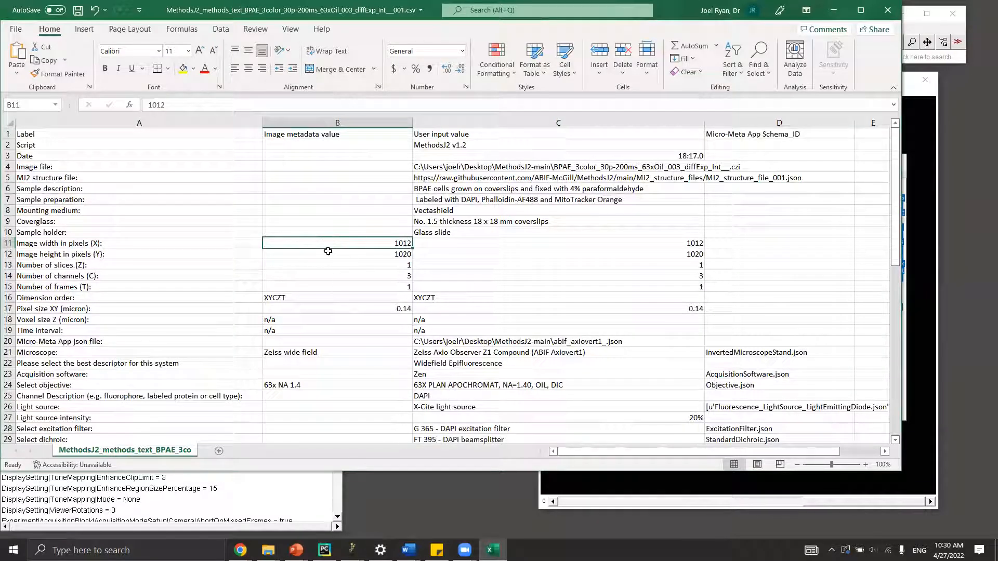
scroll(309, 293, "down", 2)
left_click(332, 286)
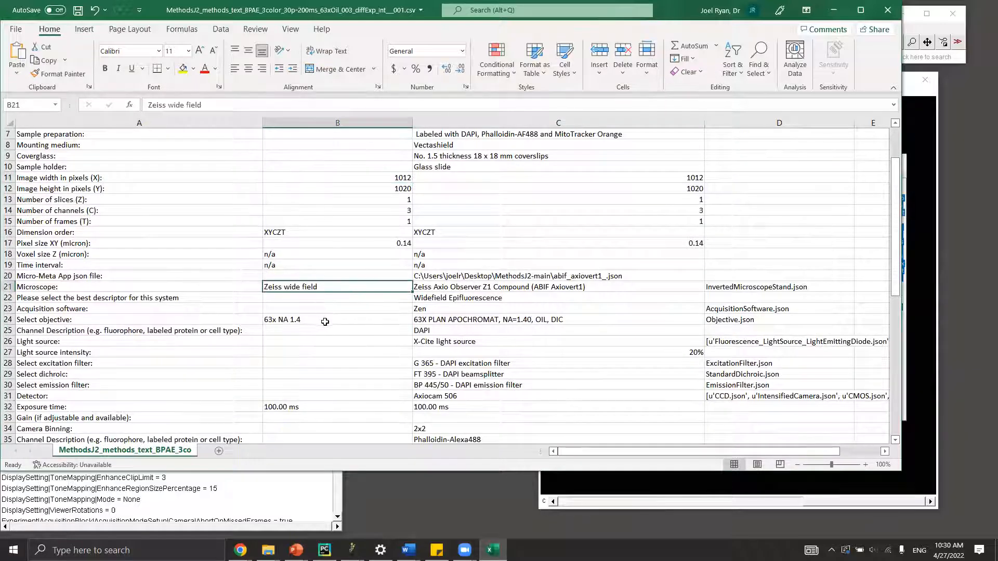
left_click(320, 321)
scroll(320, 321, "down", 2)
left_click(320, 342)
key("Down")
scroll(380, 251, "up", 4)
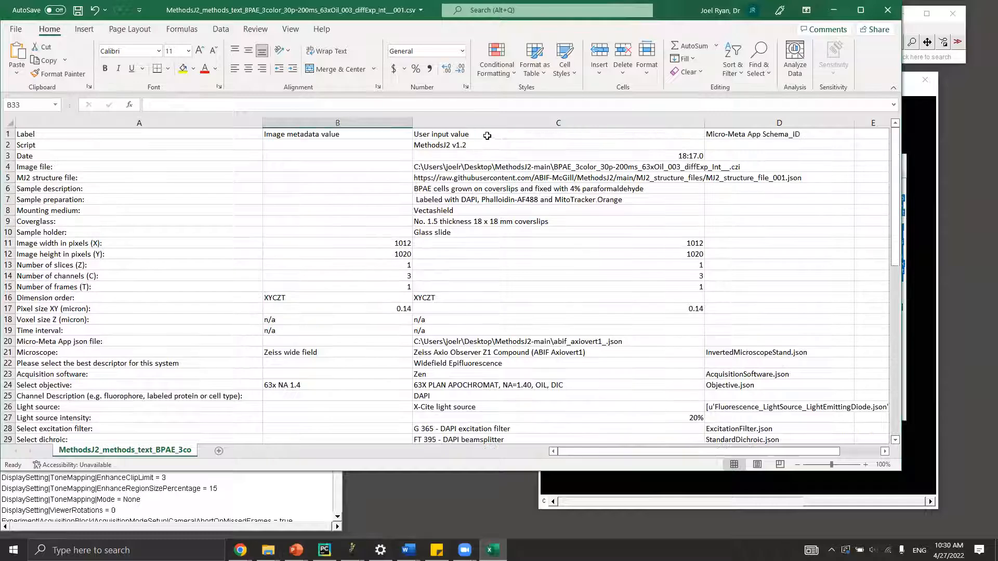
Compare image dimension metadata with user inputs and review sample description through Vectashield mounting medium entries.
left_click(608, 135)
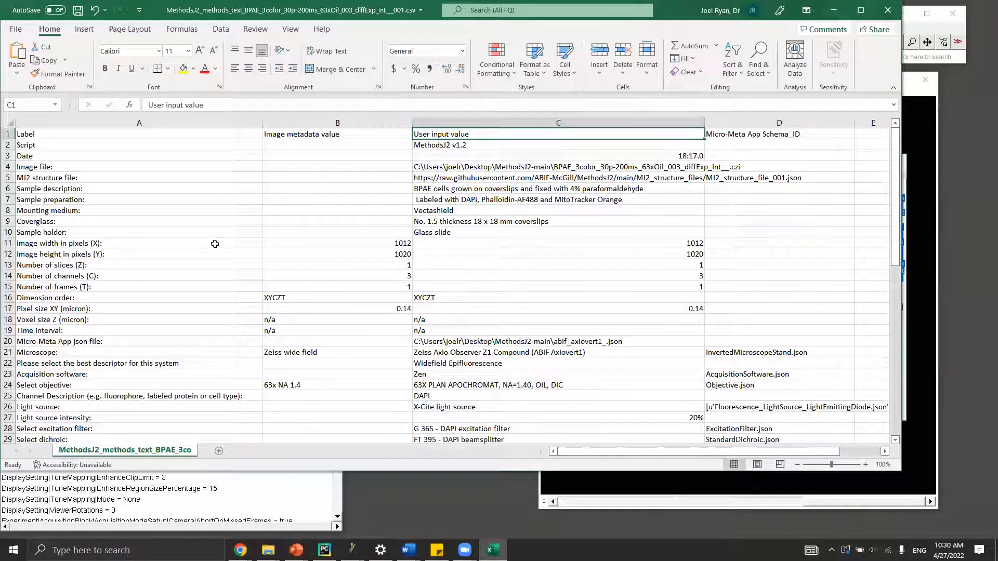
left_click_drag(322, 240, 327, 287)
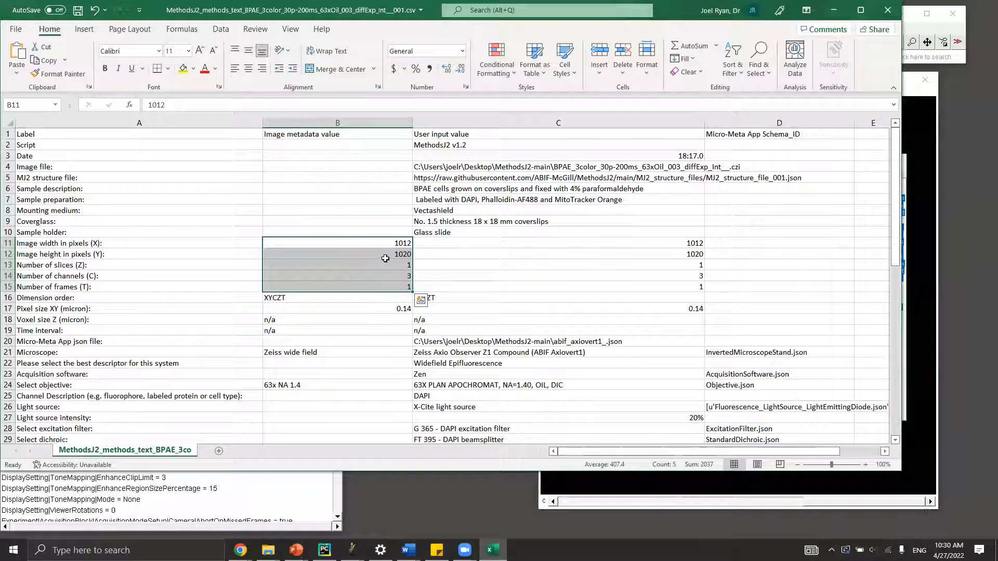
left_click_drag(570, 244, 576, 285)
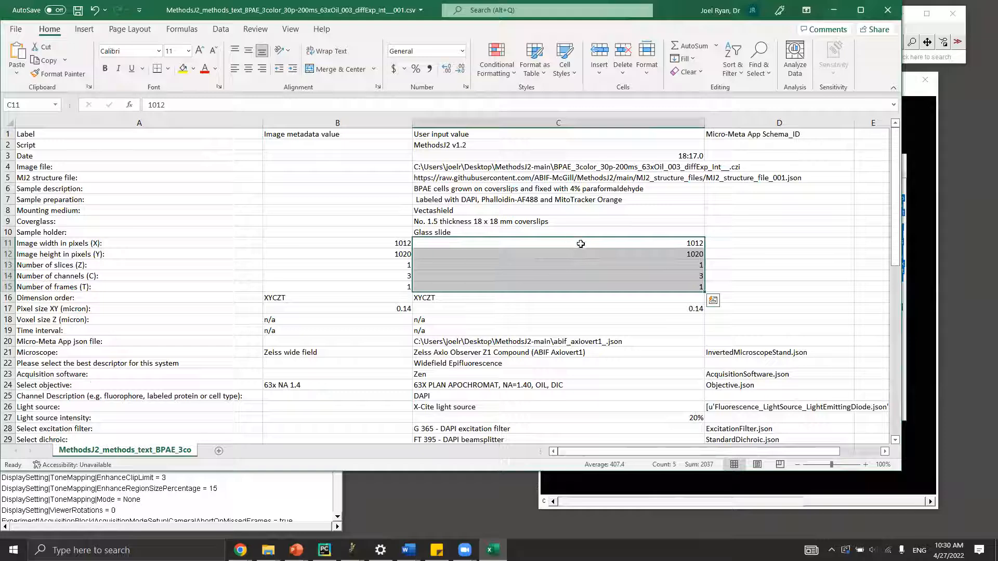
scroll(587, 257, "down", 2)
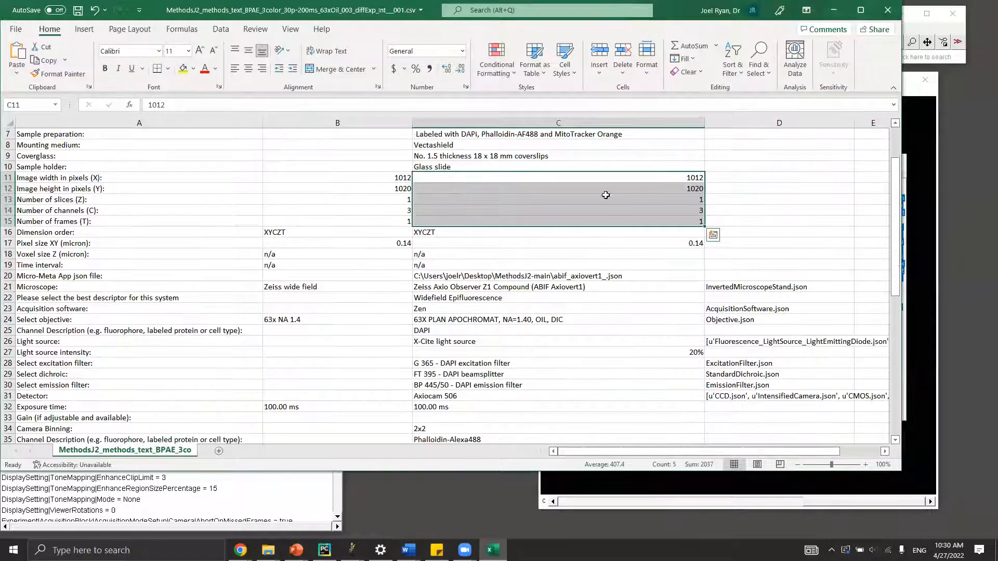
scroll(553, 279, "up", 2)
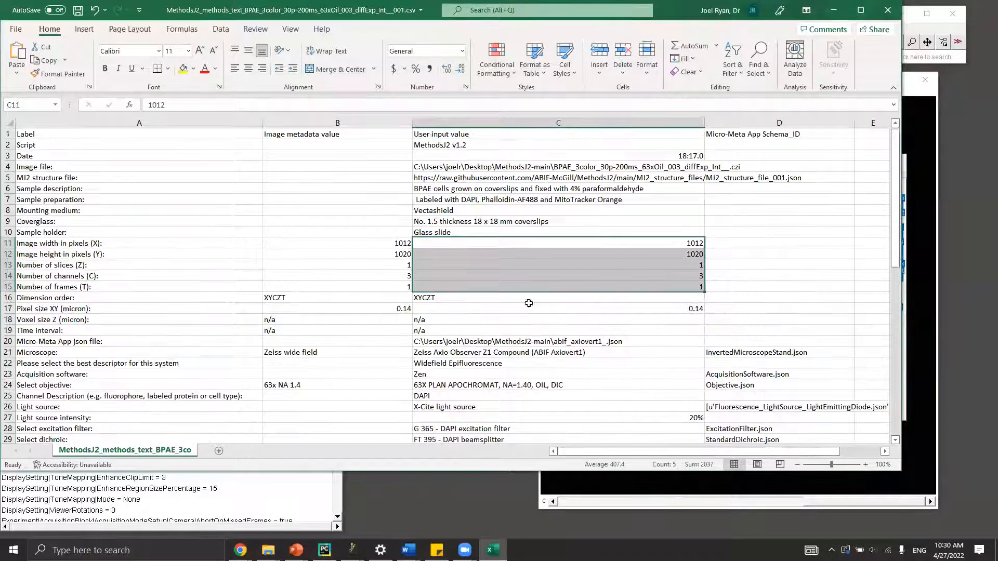
left_click_drag(492, 187, 494, 222)
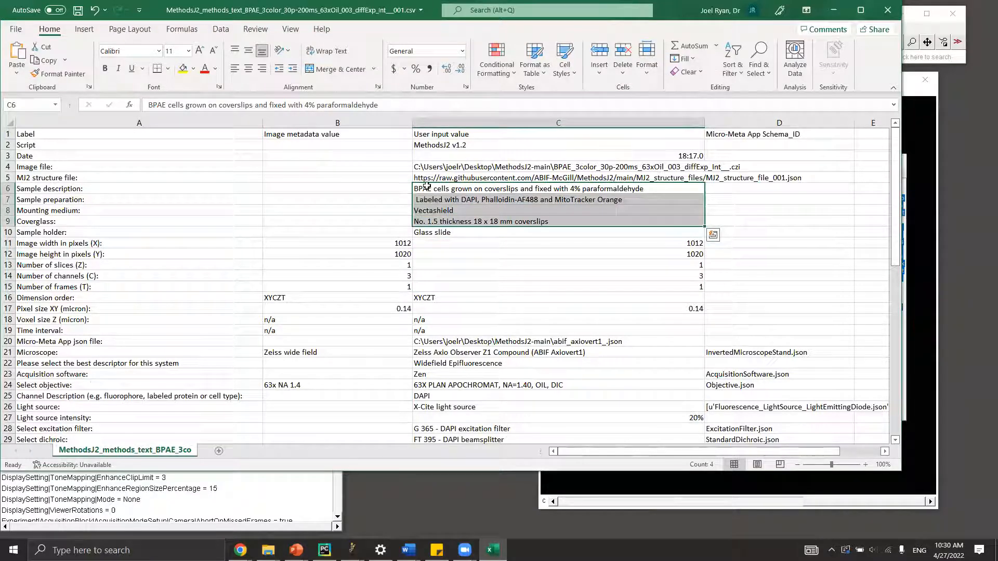
left_click(487, 212)
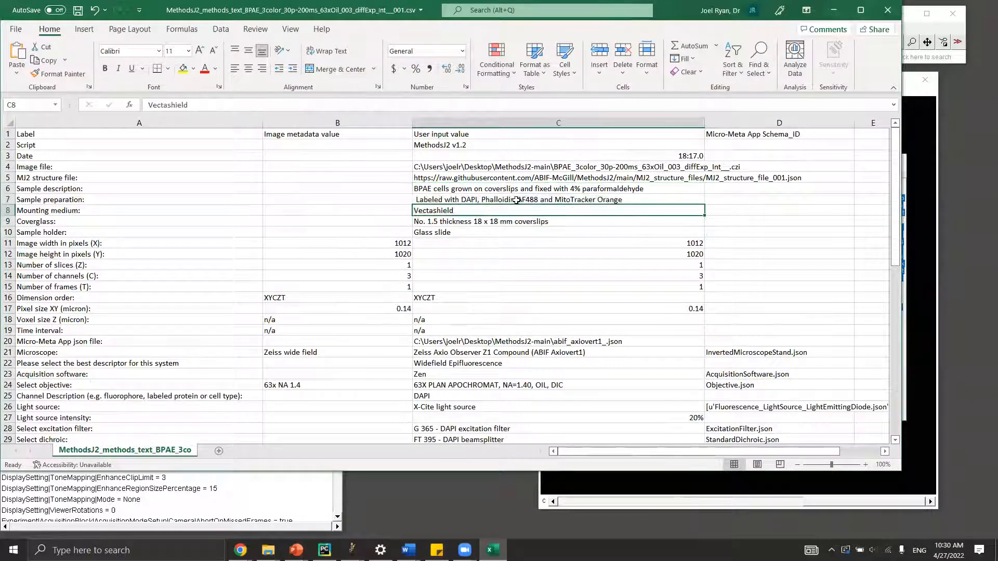
Widen the User input value column so the sample preparation text in C7 fits.
left_click(517, 200)
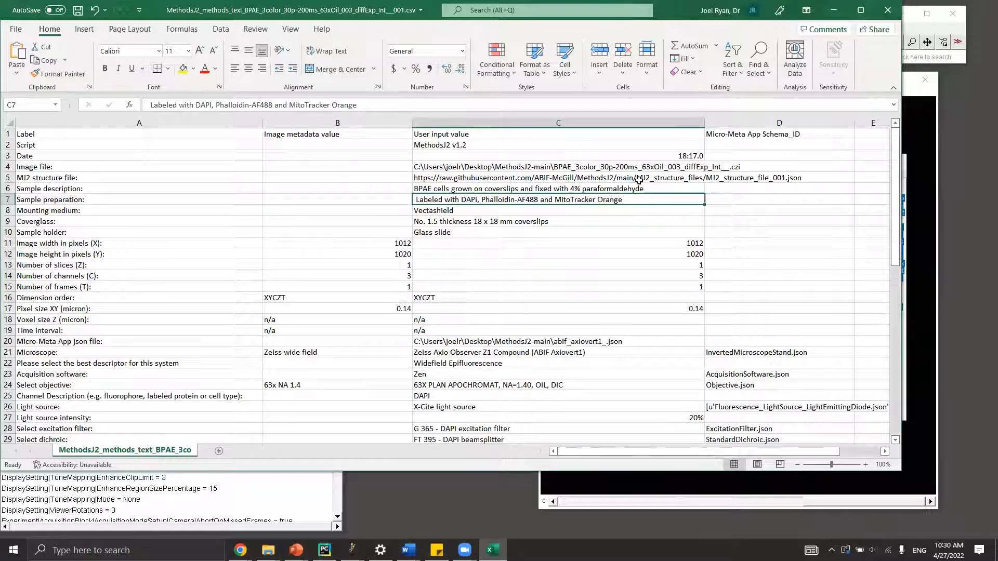
left_click_drag(704, 123, 769, 124)
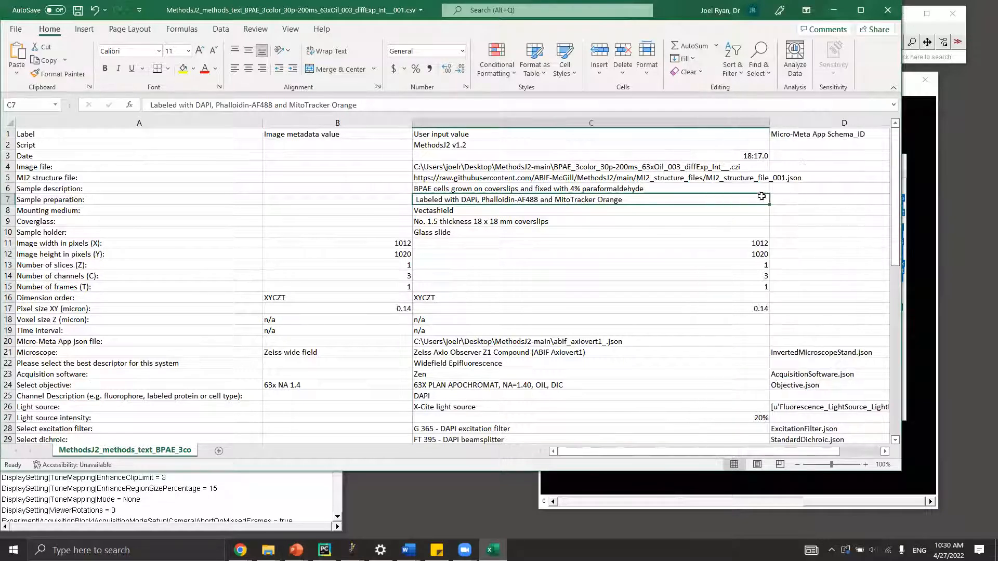
left_click(824, 137)
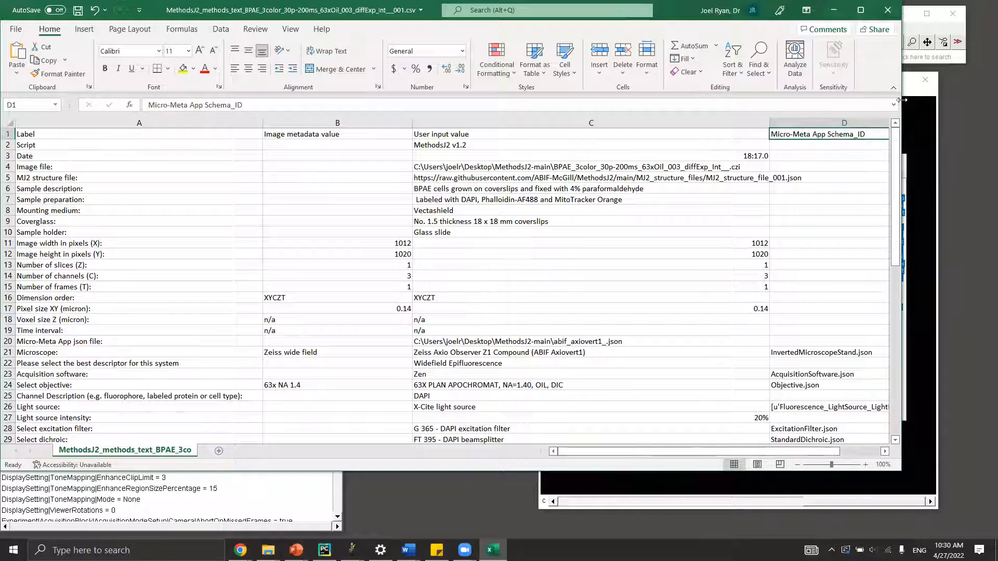
Enlarge the Excel window and check the InvertedMicroscopeStand.json, AcquisitionSoftware.json and Objective.json schema entries.
left_click_drag(901, 100, 947, 100)
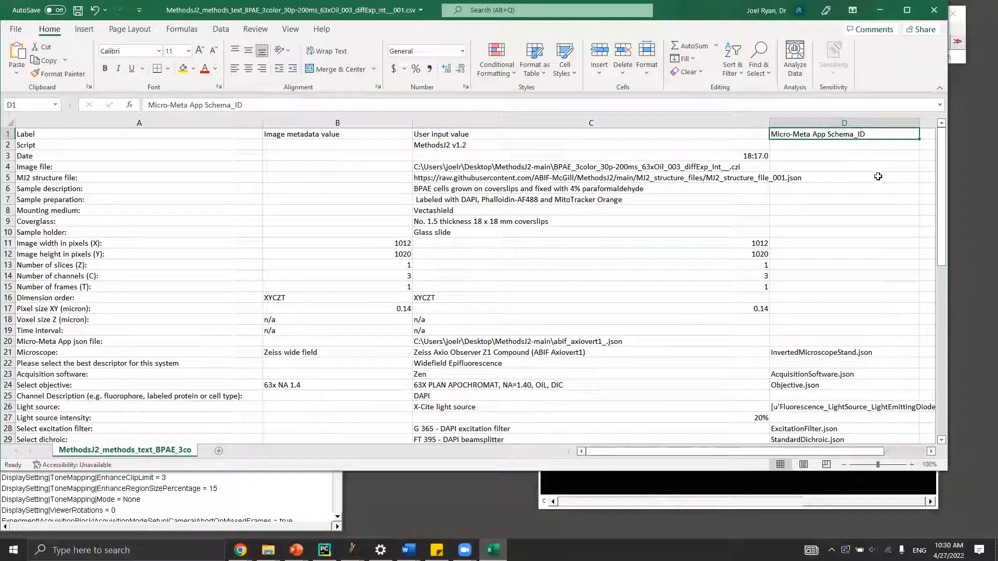
scroll(839, 315, "down", 1)
left_click(831, 321)
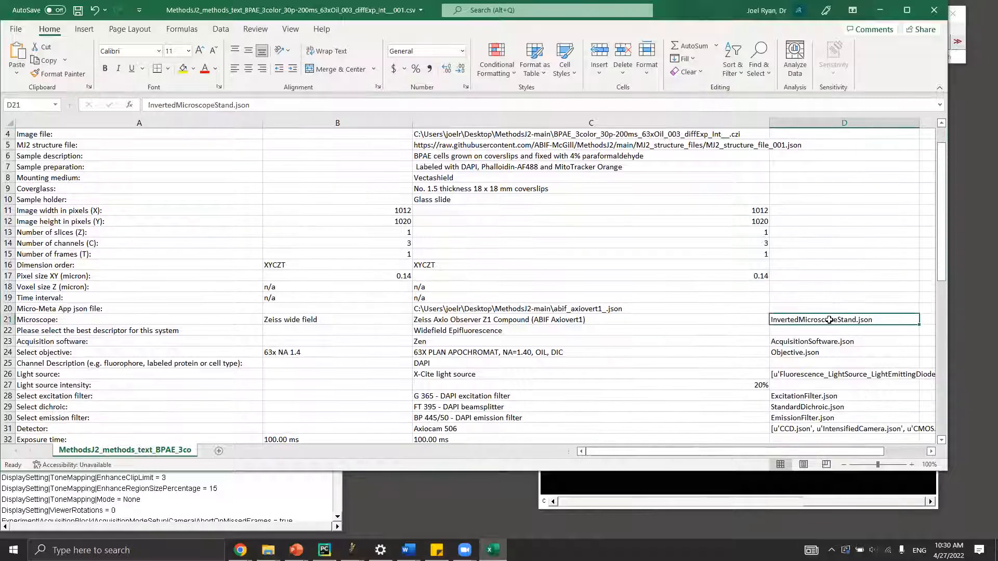
scroll(805, 242, "down", 1)
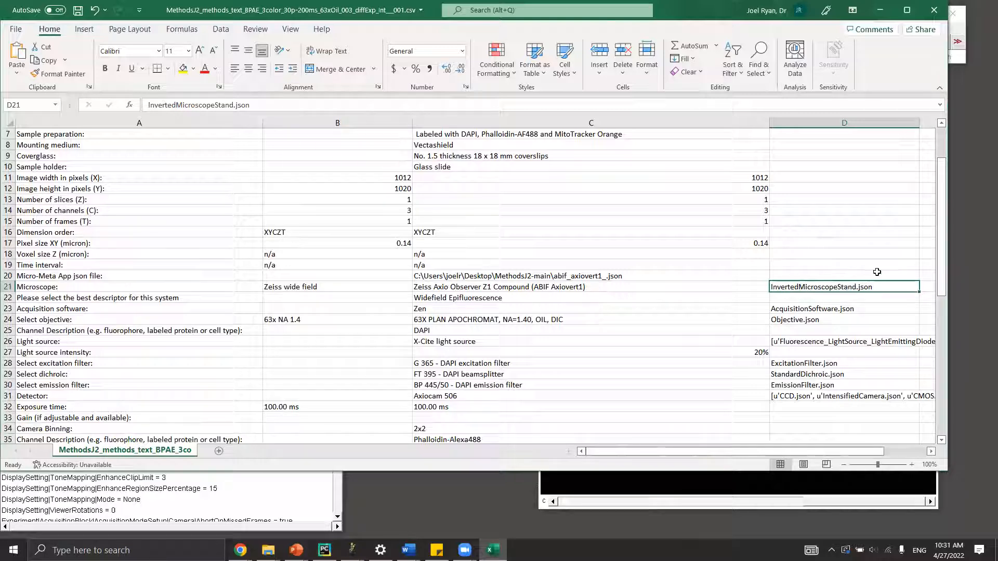
left_click(619, 310)
left_click(860, 311)
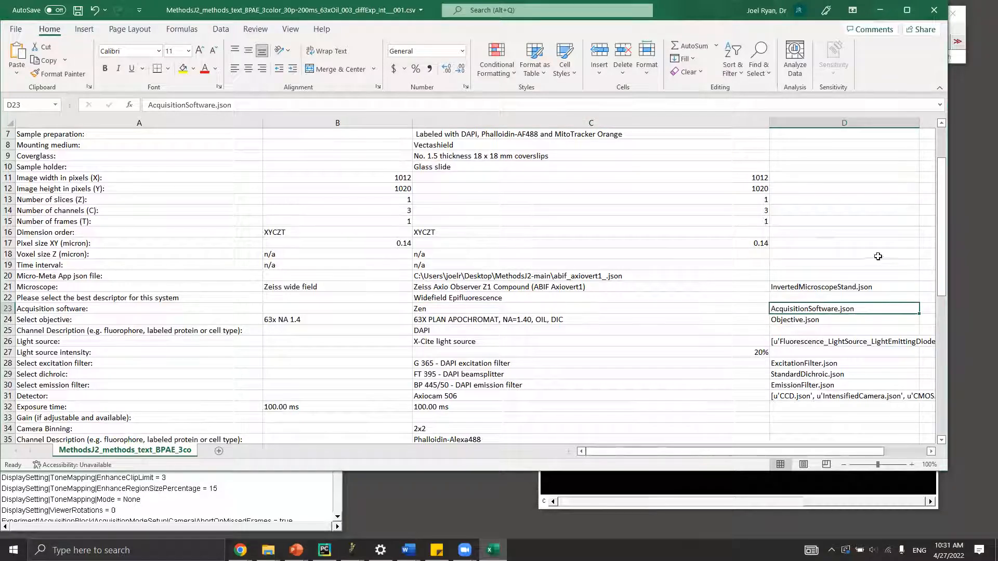
scroll(857, 256, "down", 1)
left_click(879, 285)
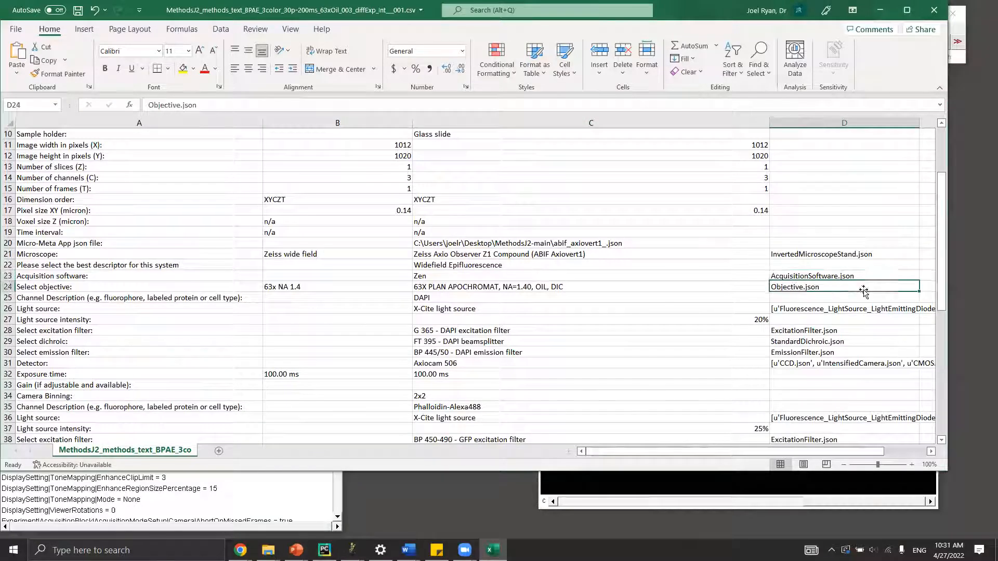
Scroll through the remaining schema rows, then minimize Excel to reveal the MethodsJ2-main folder.
scroll(879, 285, "down", 2)
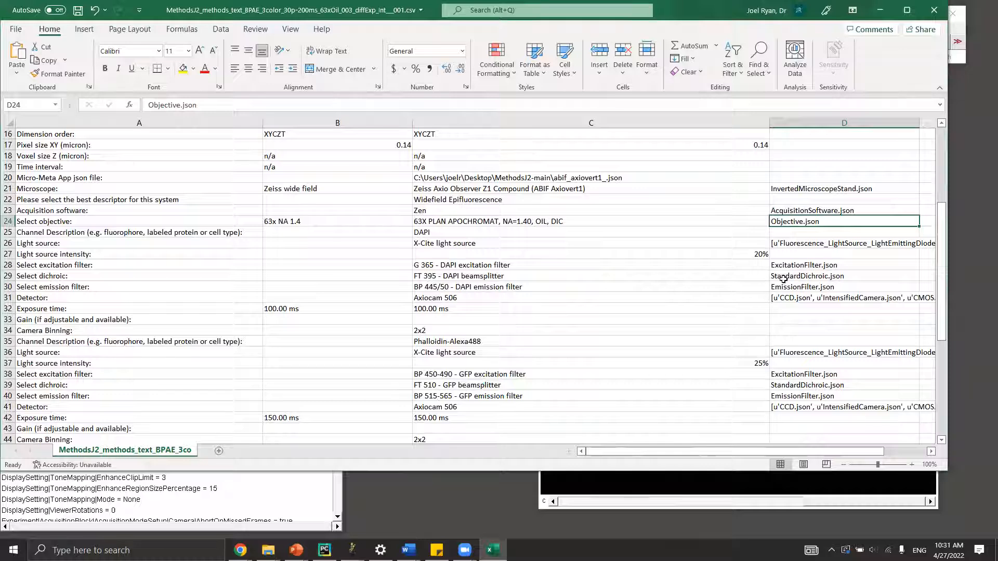
scroll(802, 269, "down", 6)
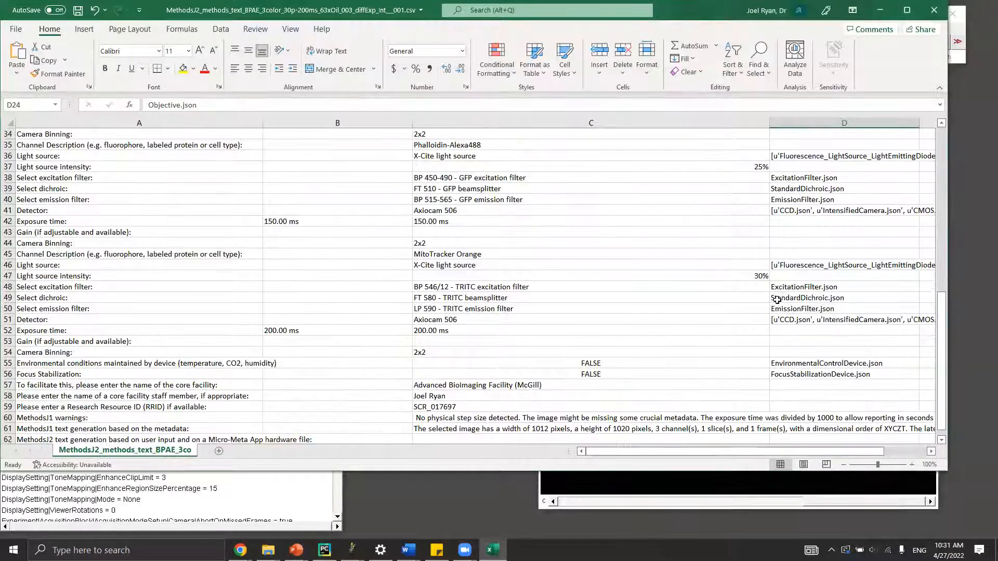
scroll(777, 300, "down", 4)
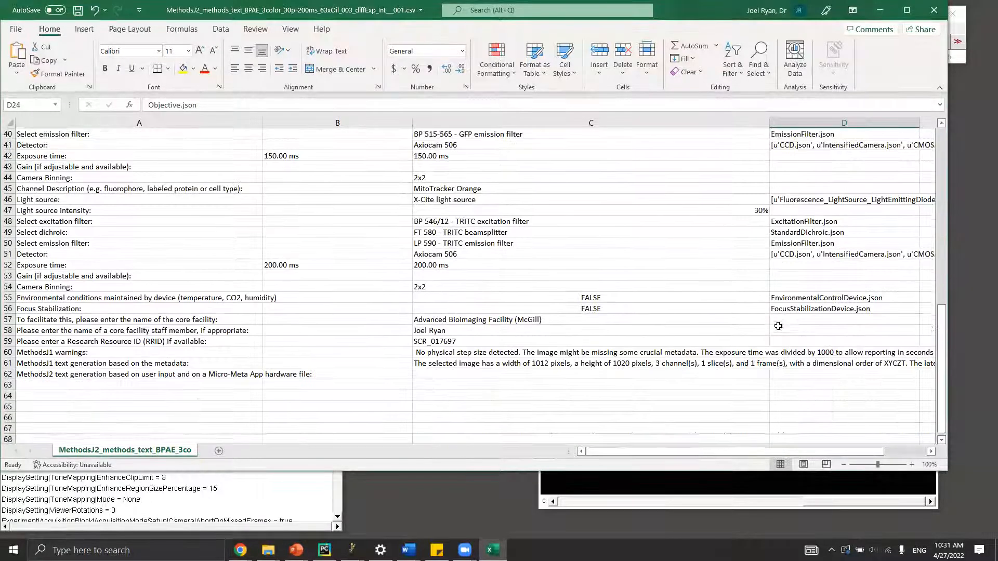
scroll(783, 296, "up", 4)
scroll(785, 280, "up", 7)
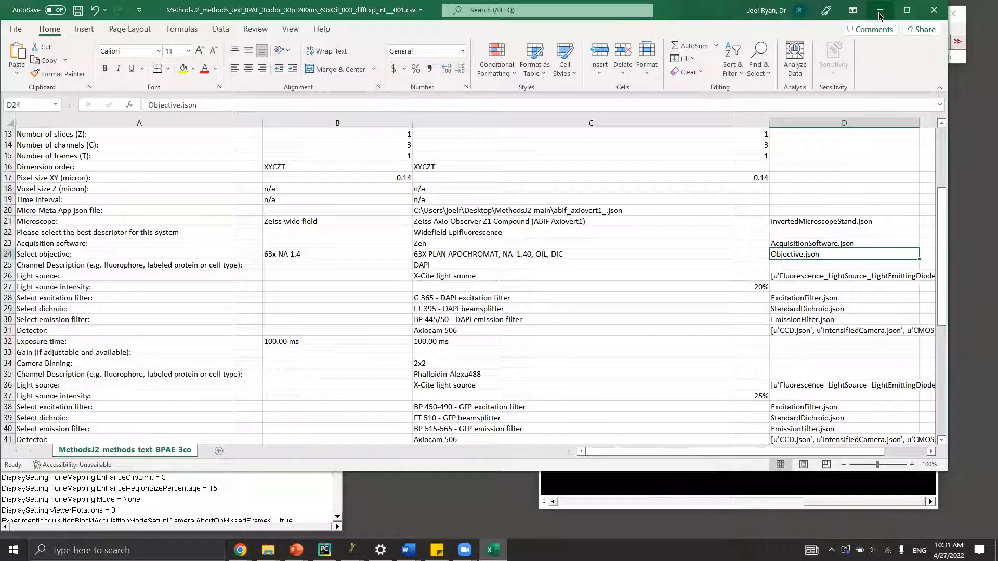
left_click(878, 12)
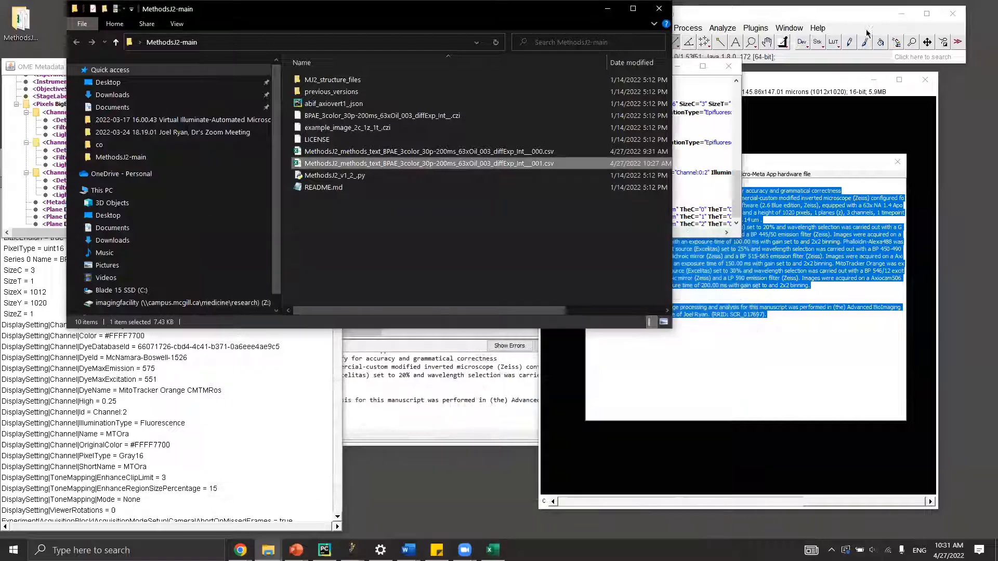